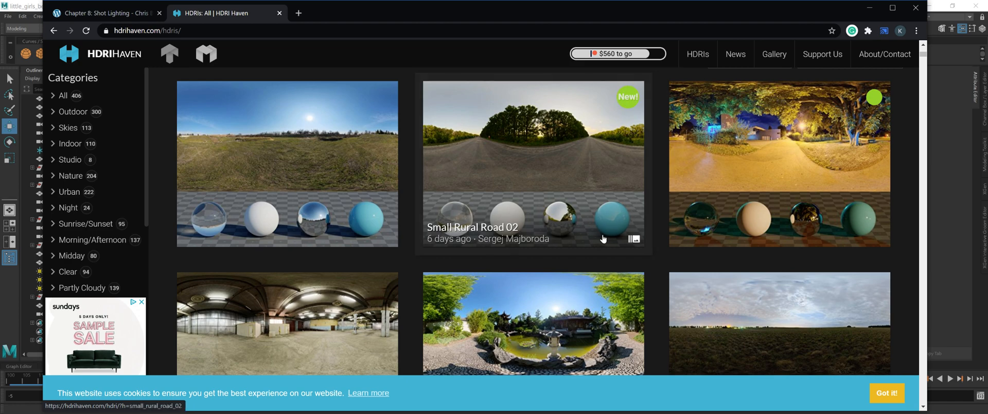
Step: Browse the HDRI Haven library, examining the outdoor, indoor and night environment maps and how they light the preview spheres
{"action": "scroll", "coordinate": [494, 237], "scroll_direction": "down", "scroll_amount": 3}
{"action": "scroll", "coordinate": [512, 205], "scroll_direction": "down", "scroll_amount": 1}
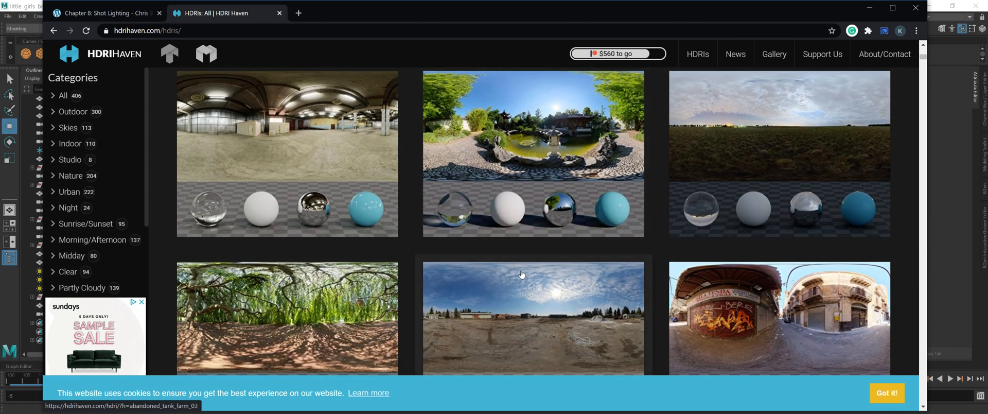
{"action": "scroll", "coordinate": [470, 301], "scroll_direction": "down", "scroll_amount": 1}
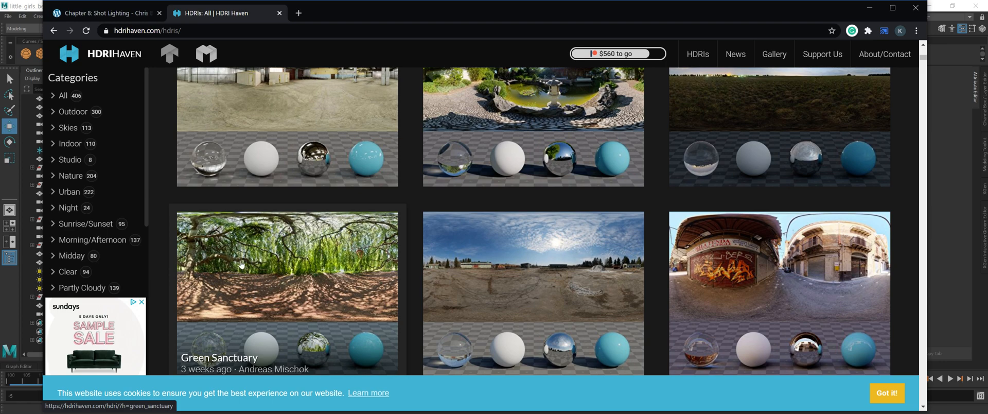
{"action": "scroll", "coordinate": [288, 281], "scroll_direction": "down", "scroll_amount": 2}
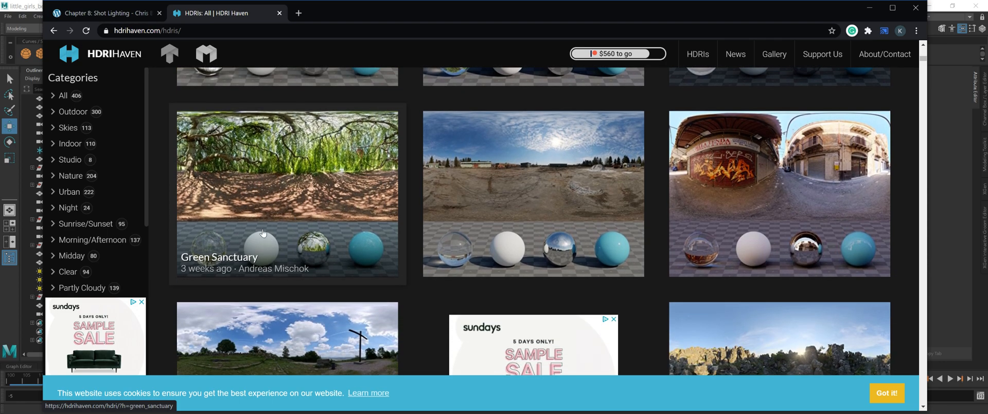
{"action": "scroll", "coordinate": [353, 287], "scroll_direction": "up", "scroll_amount": 1}
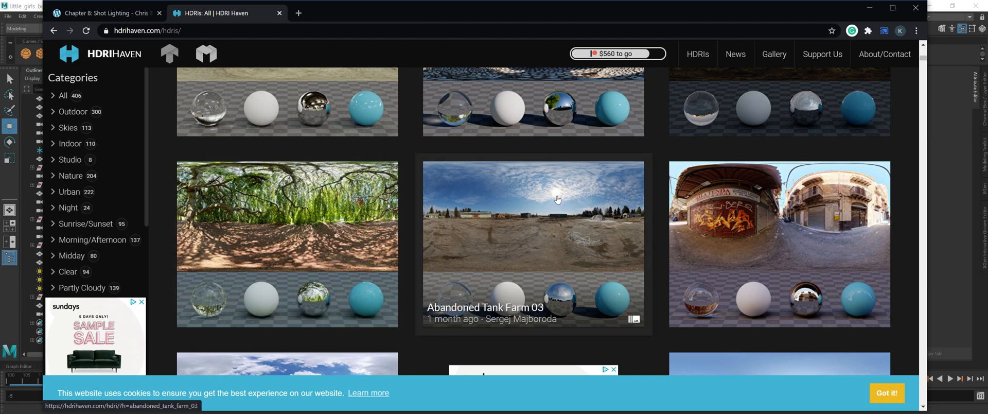
{"action": "scroll", "coordinate": [548, 240], "scroll_direction": "down", "scroll_amount": 1}
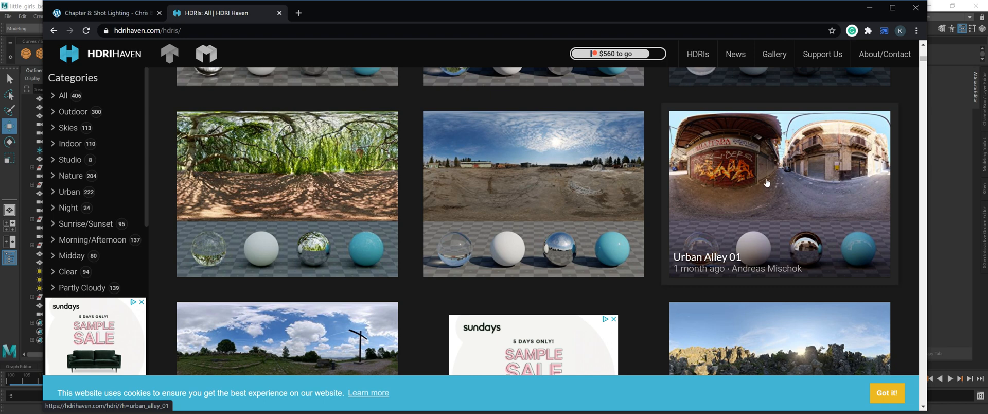
{"action": "scroll", "coordinate": [767, 199], "scroll_direction": "down", "scroll_amount": 4}
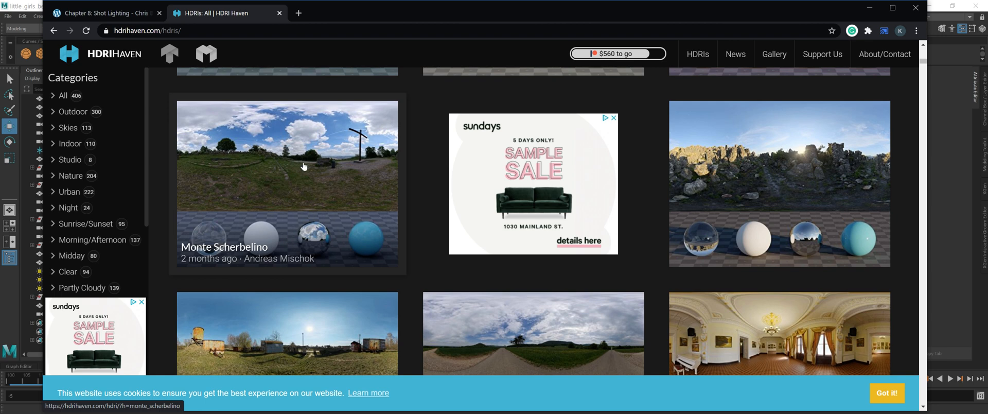
{"action": "scroll", "coordinate": [317, 205], "scroll_direction": "down", "scroll_amount": 2}
{"action": "scroll", "coordinate": [318, 199], "scroll_direction": "down", "scroll_amount": 1}
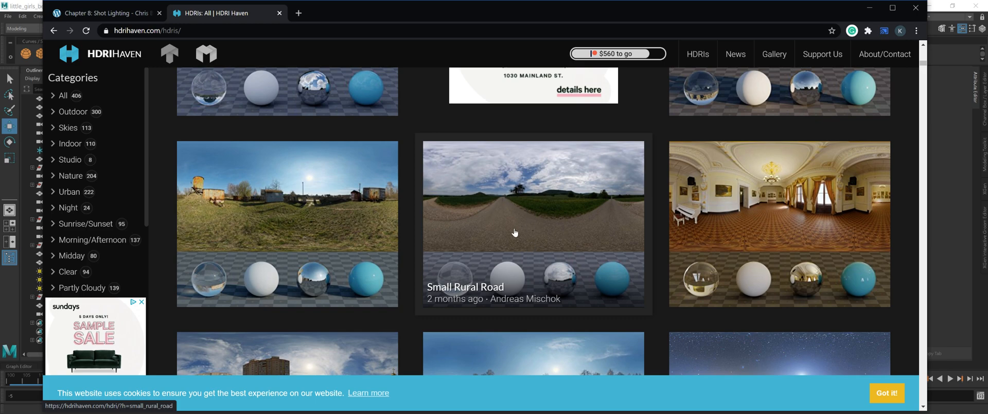
{"action": "scroll", "coordinate": [514, 232], "scroll_direction": "down", "scroll_amount": 5}
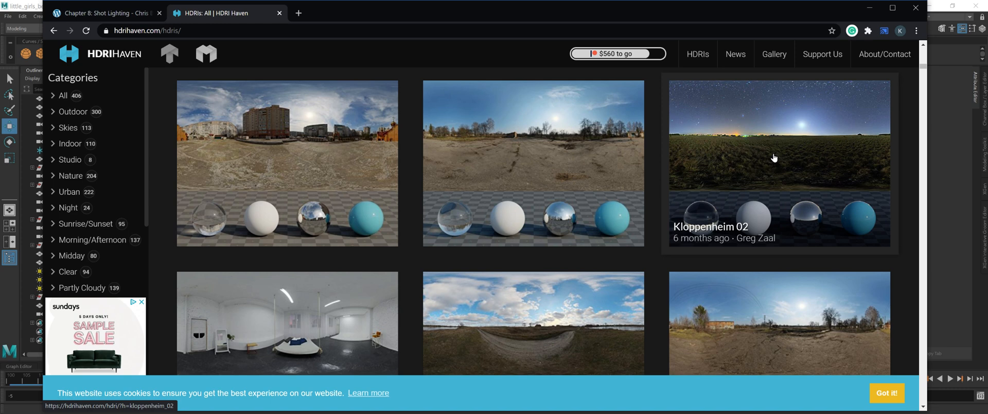
{"action": "scroll", "coordinate": [592, 226], "scroll_direction": "down", "scroll_amount": 3}
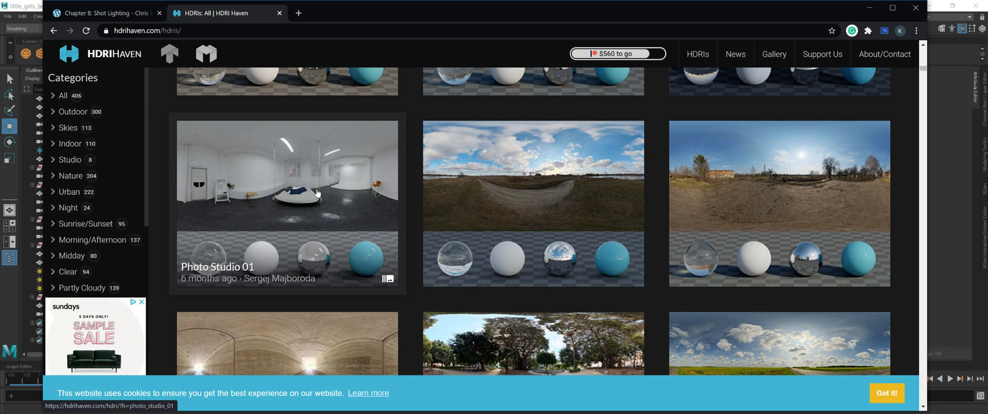
{"action": "scroll", "coordinate": [322, 183], "scroll_direction": "down", "scroll_amount": 1}
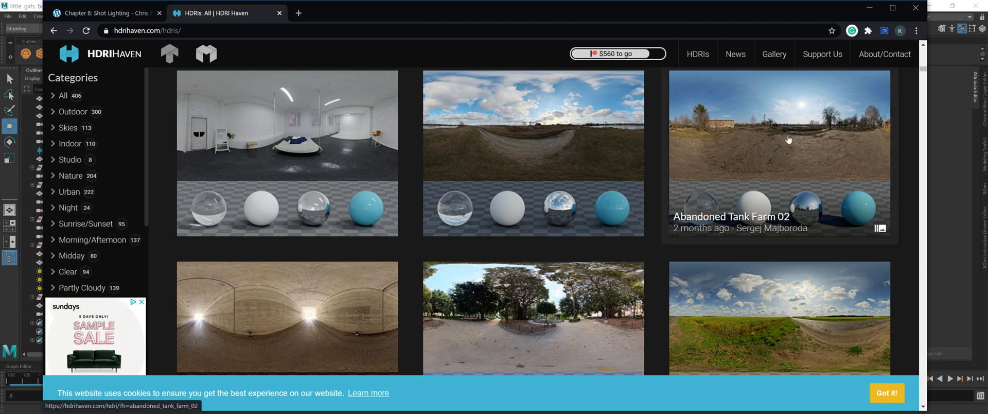
{"action": "scroll", "coordinate": [761, 265], "scroll_direction": "down", "scroll_amount": 1}
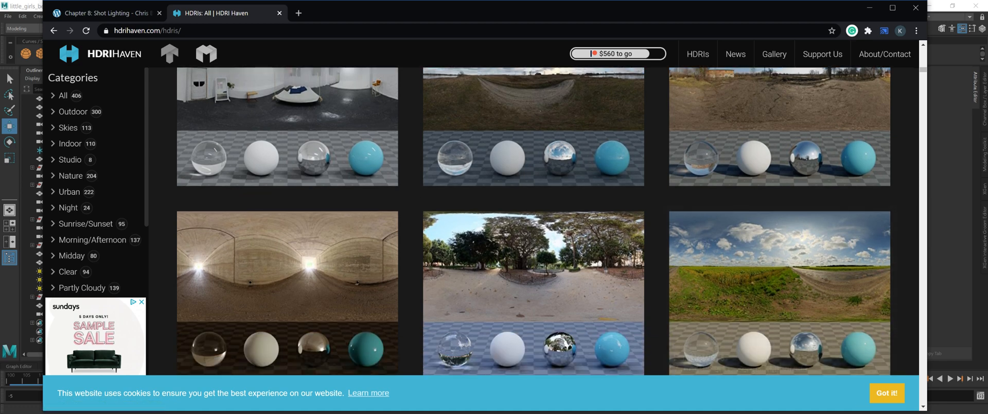
{"action": "scroll", "coordinate": [750, 282], "scroll_direction": "down", "scroll_amount": 1}
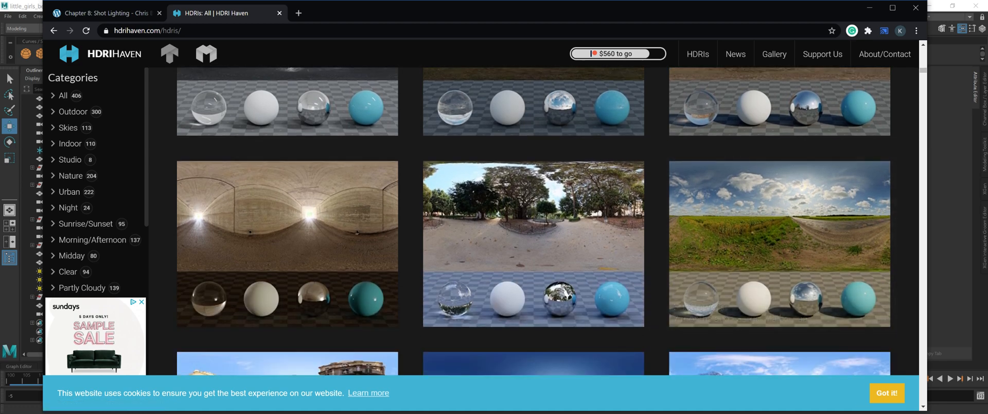
{"action": "key", "text": "alt+Tab"}
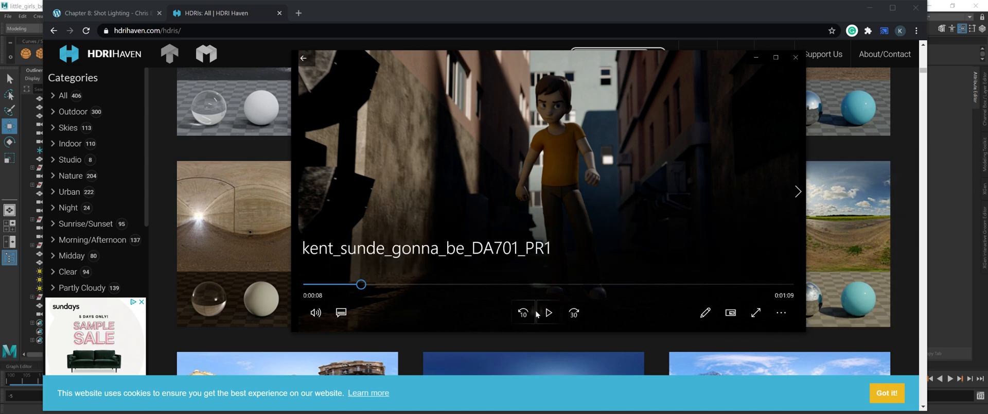
{"action": "left_click_drag", "start_coordinate": [368, 287], "coordinate": [461, 308]}
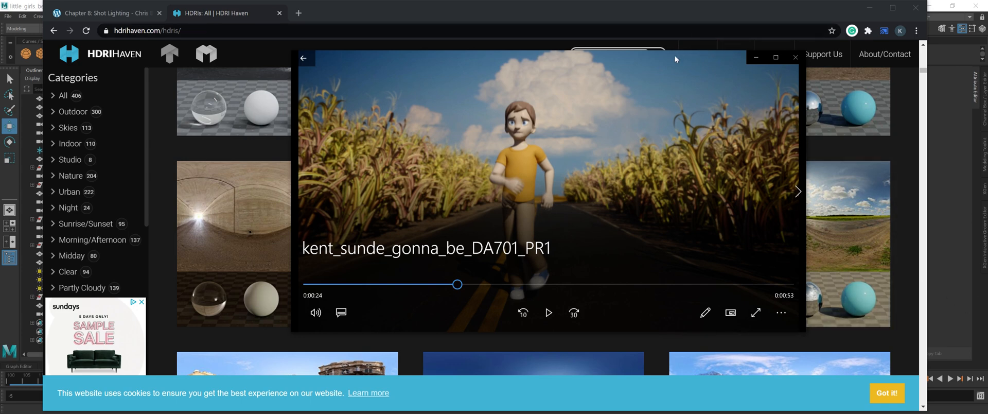
{"action": "left_click_drag", "start_coordinate": [676, 57], "coordinate": [486, 60]}
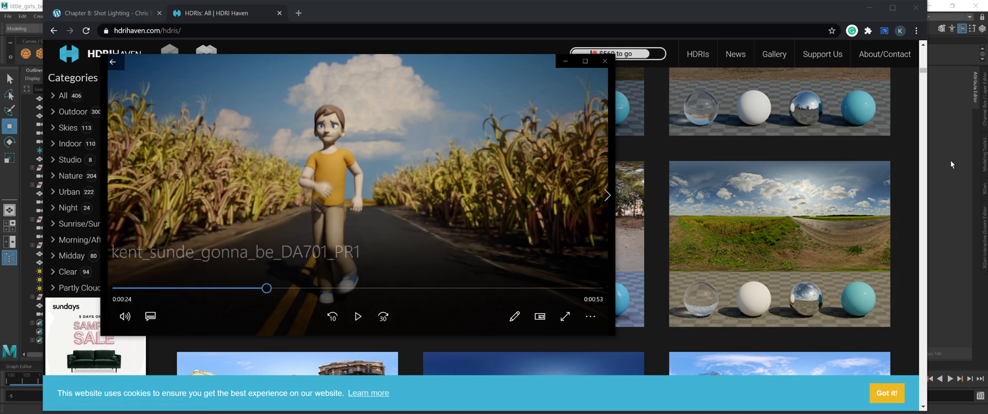
Step: Switch to Maya and store a snapshot of the current render in the Arnold RenderView
{"action": "left_click", "coordinate": [952, 116]}
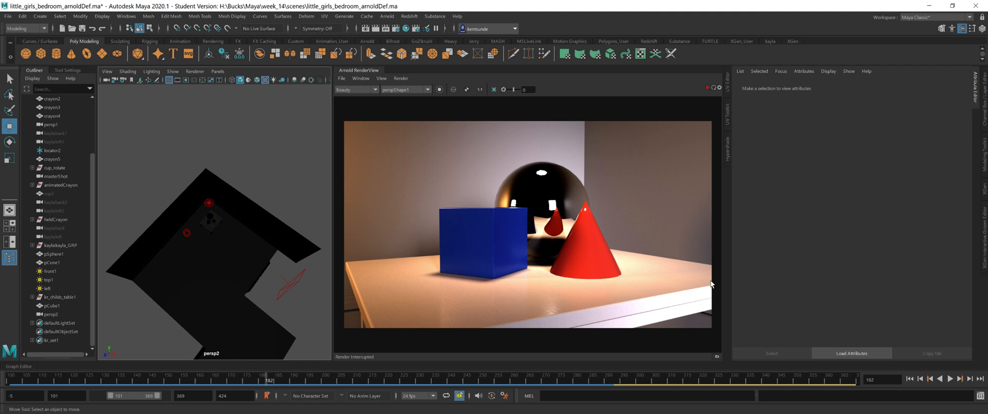
{"action": "left_click", "coordinate": [716, 356]}
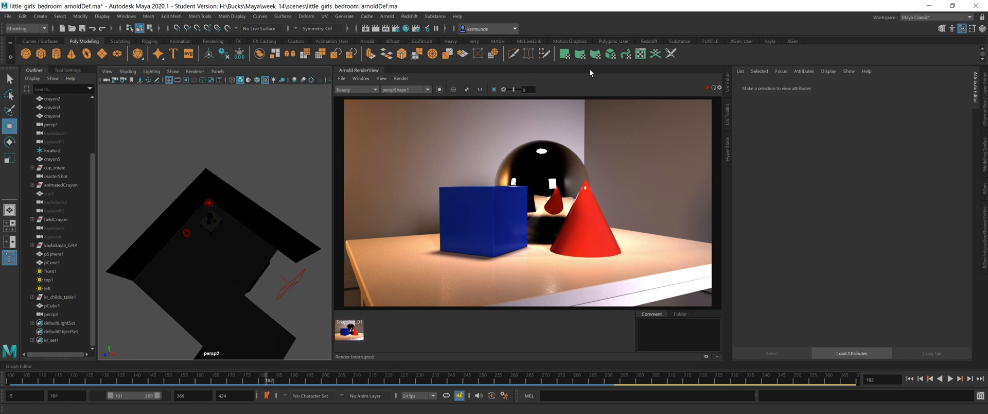
Step: Open the render settings and review the frame range, renderable camera, camera sampling, adaptive sampling and render device
{"action": "left_click", "coordinate": [395, 28]}
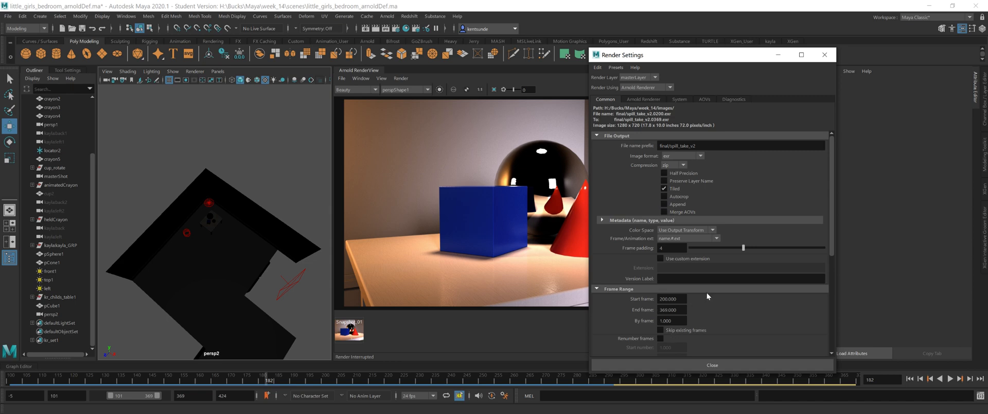
{"action": "scroll", "coordinate": [720, 297], "scroll_direction": "down", "scroll_amount": 5}
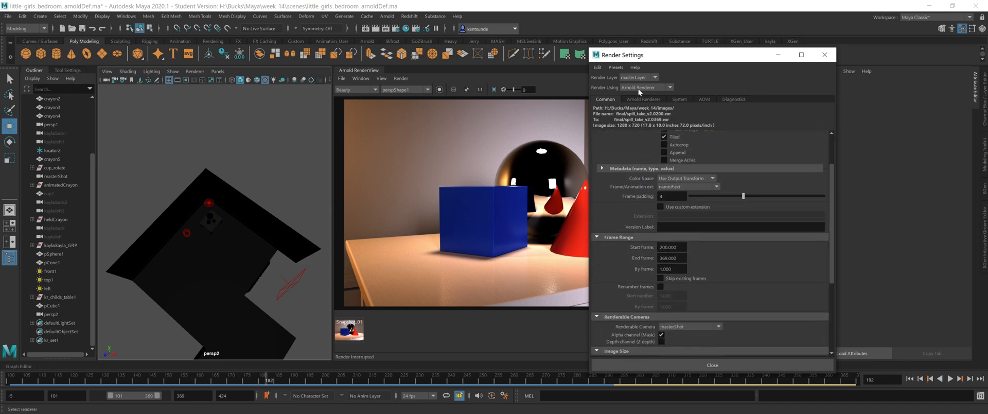
{"action": "left_click", "coordinate": [645, 100]}
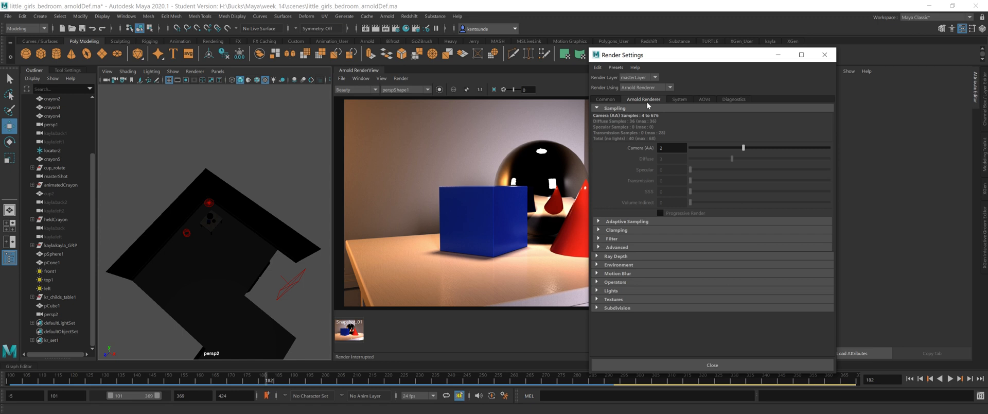
{"action": "left_click", "coordinate": [599, 221]}
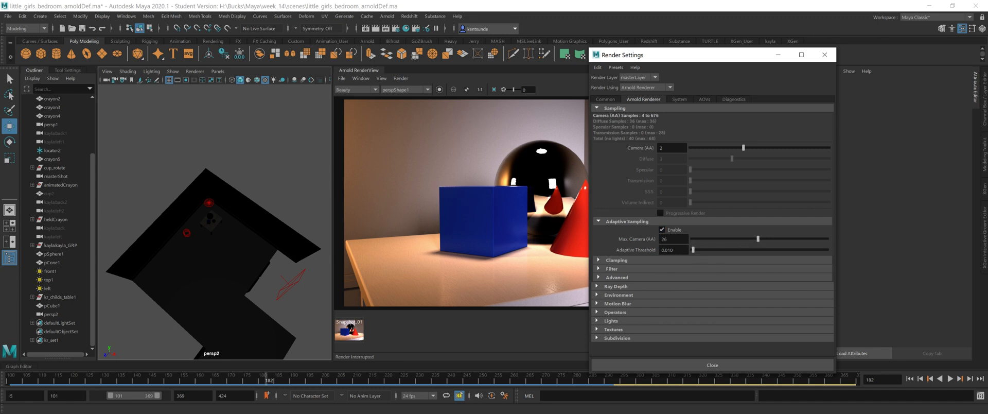
{"action": "left_click", "coordinate": [680, 98]}
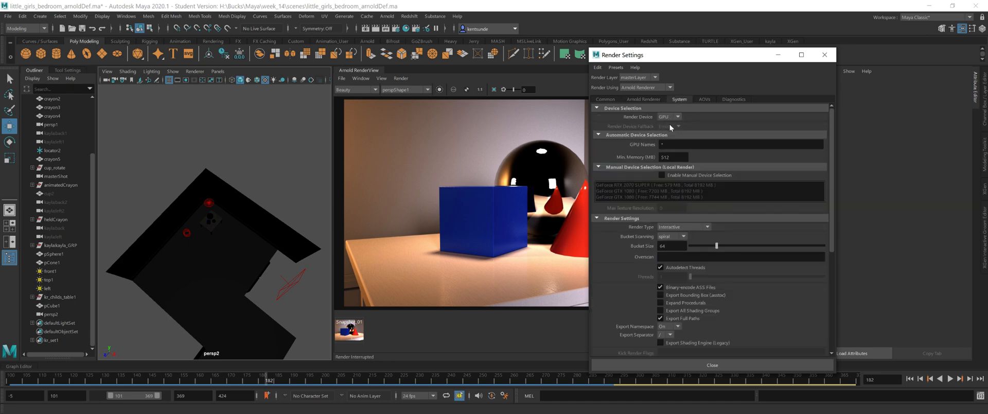
Step: Examine the denoiser options among the AOV render settings, then close the render settings
{"action": "left_click", "coordinate": [705, 99]}
{"action": "left_click", "coordinate": [597, 111]}
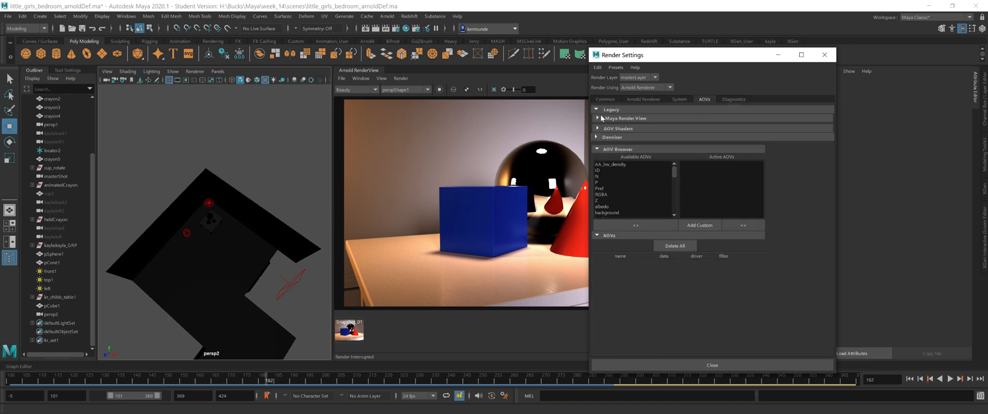
{"action": "left_click", "coordinate": [596, 110]}
{"action": "left_click", "coordinate": [596, 118]}
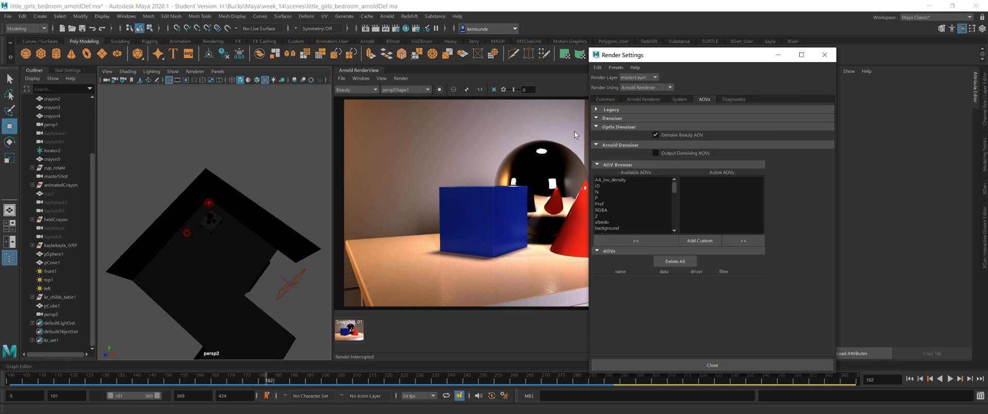
{"action": "left_click", "coordinate": [824, 55]}
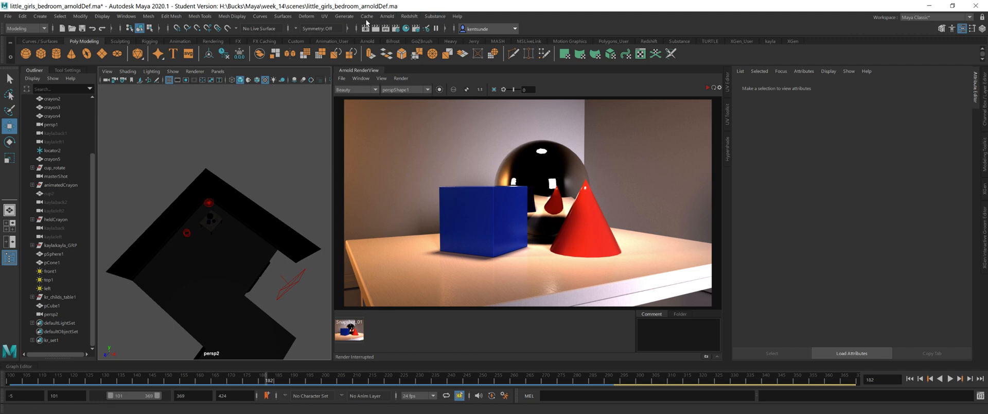
Step: Create an Arnold Skydome Light in the scene and inspect the dome around the bedroom in the persp2 view
{"action": "left_click", "coordinate": [389, 17]}
{"action": "mouse_move", "coordinate": [419, 61]}
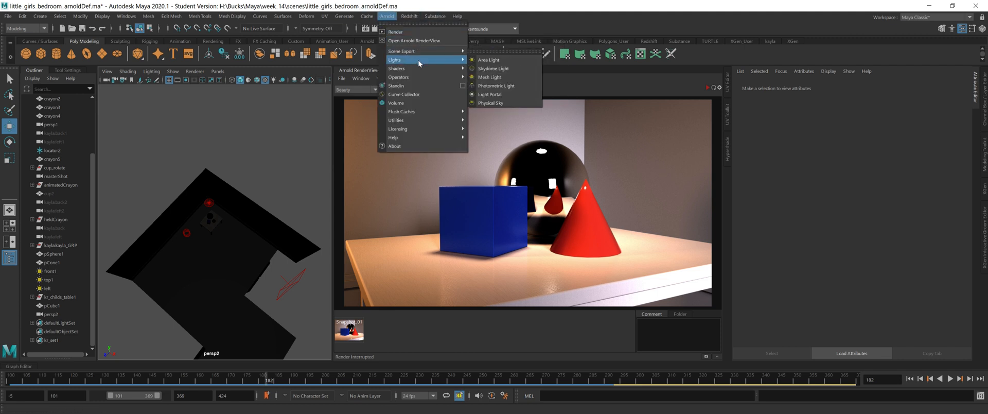
{"action": "left_click", "coordinate": [511, 69]}
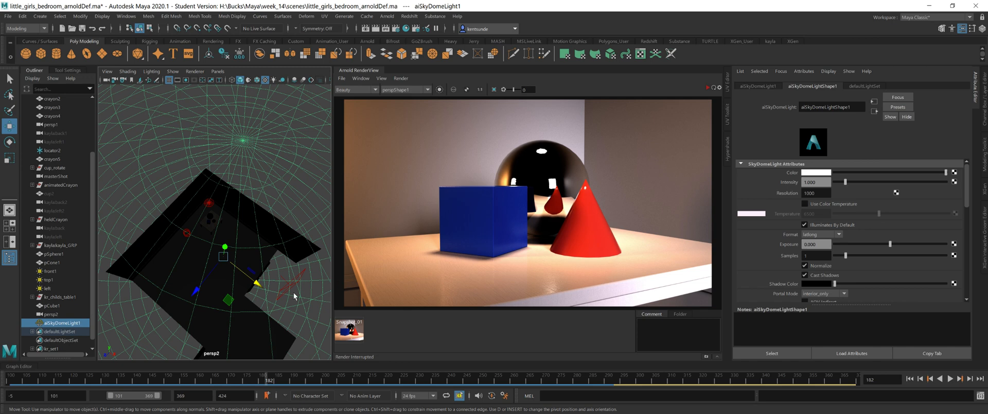
{"action": "left_click_drag", "start_coordinate": [258, 309], "coordinate": [256, 277], "text": "alt"}
{"action": "right_click_drag", "start_coordinate": [255, 277], "coordinate": [227, 258], "text": "alt"}
{"action": "left_click_drag", "start_coordinate": [240, 249], "coordinate": [234, 249], "text": "alt"}
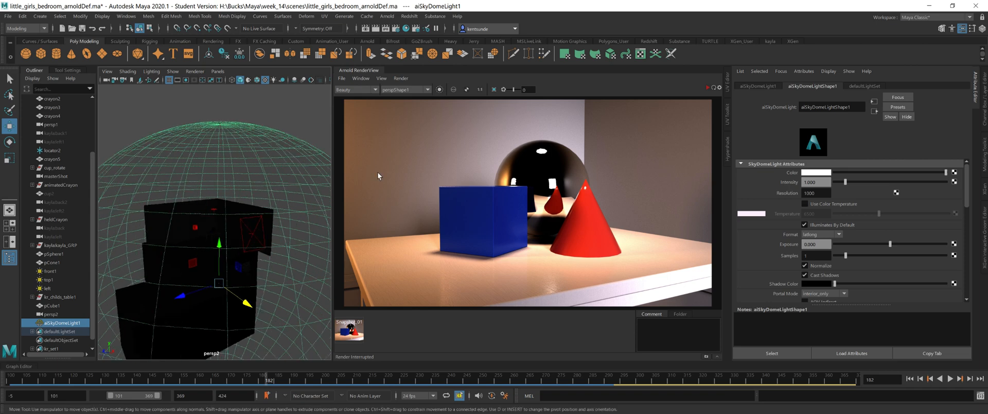
Step: Open the Light Editor and disable the three area lights frontShape1, topShape1 and leftShape
{"action": "left_click", "coordinate": [427, 30]}
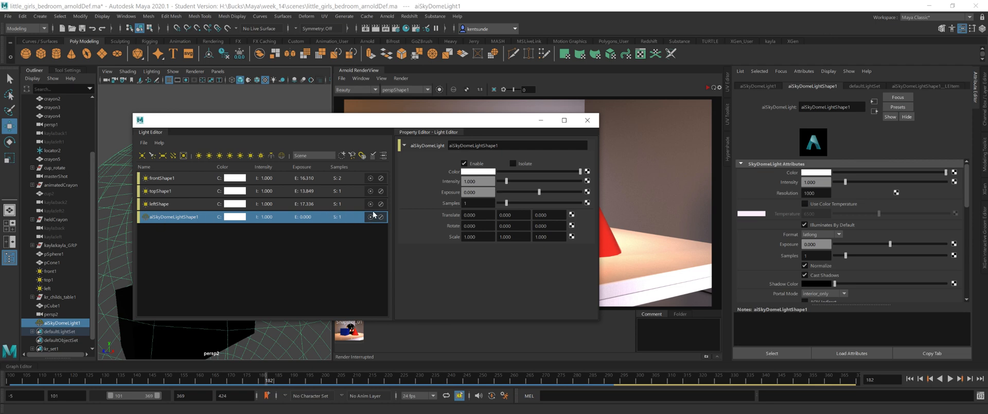
{"action": "left_click", "coordinate": [172, 177]}
{"action": "left_click", "coordinate": [182, 204], "text": "shift"}
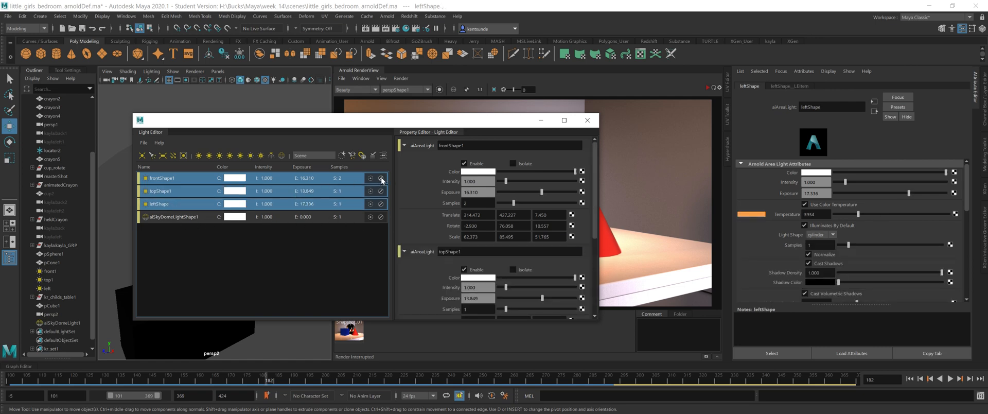
{"action": "left_click", "coordinate": [181, 178]}
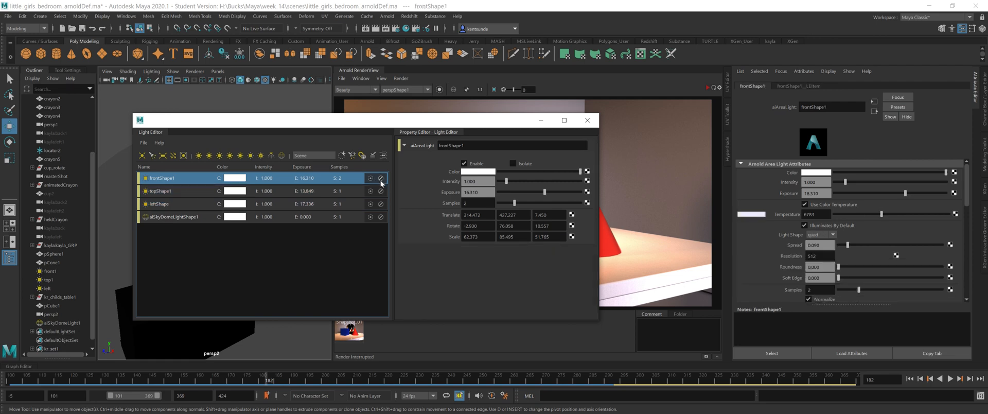
{"action": "left_click", "coordinate": [381, 178]}
{"action": "left_click", "coordinate": [380, 191]}
{"action": "left_click", "coordinate": [381, 203]}
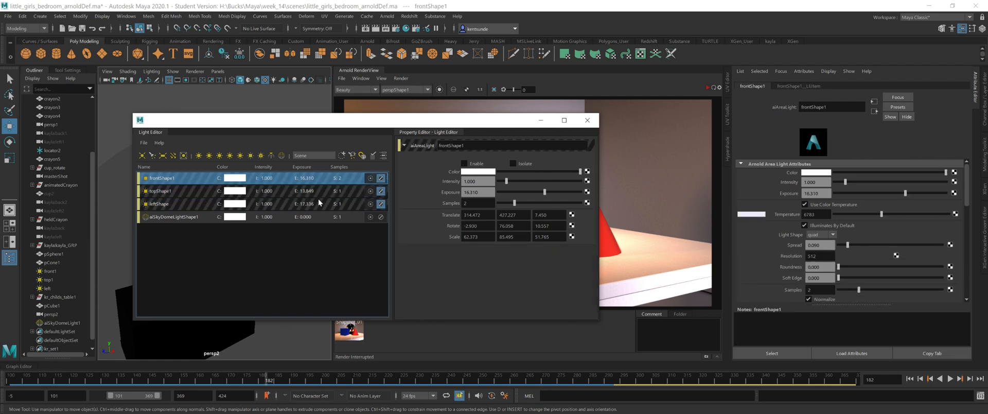
Step: Check the properties of the disabled area lights, then select aiSkyDomeLightShape1 in the Light Editor
{"action": "left_click", "coordinate": [318, 202]}
{"action": "left_click", "coordinate": [308, 191]}
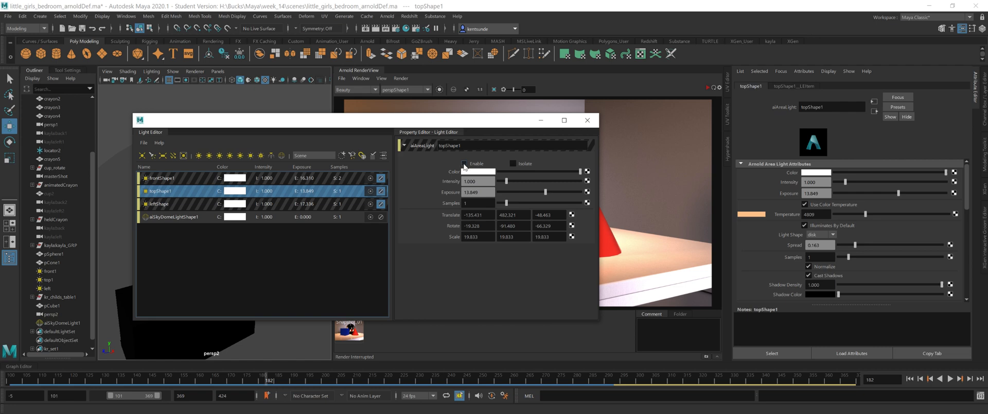
{"action": "left_click", "coordinate": [257, 181]}
{"action": "left_click", "coordinate": [264, 194]}
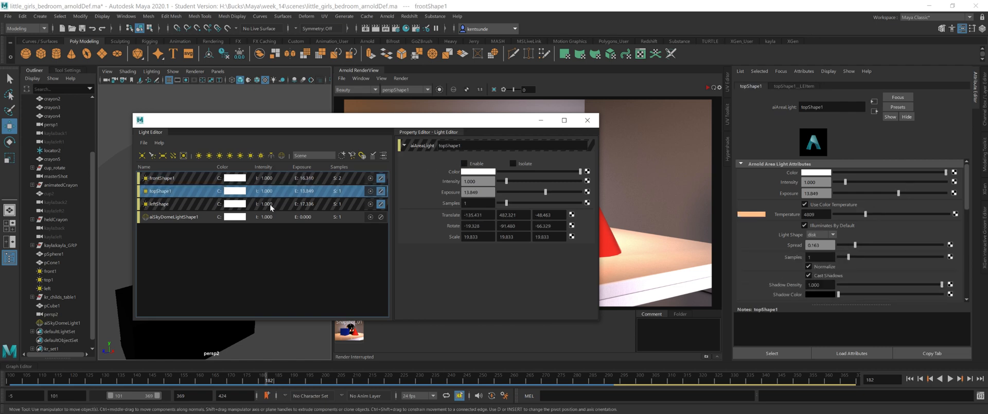
{"action": "left_click", "coordinate": [270, 203]}
{"action": "left_click", "coordinate": [191, 217]}
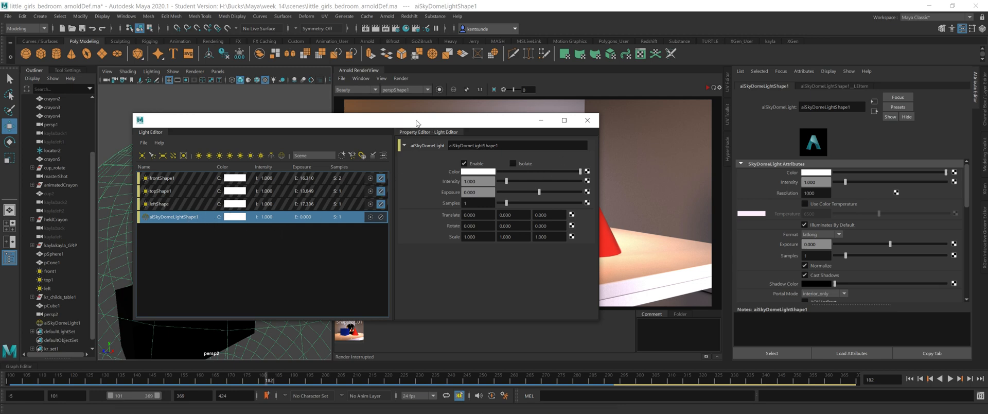
Step: Move the Light Editor off the workspace and start an interactive Arnold render lit by the skydome alone
{"action": "left_click_drag", "start_coordinate": [416, 122], "coordinate": [987, 176]}
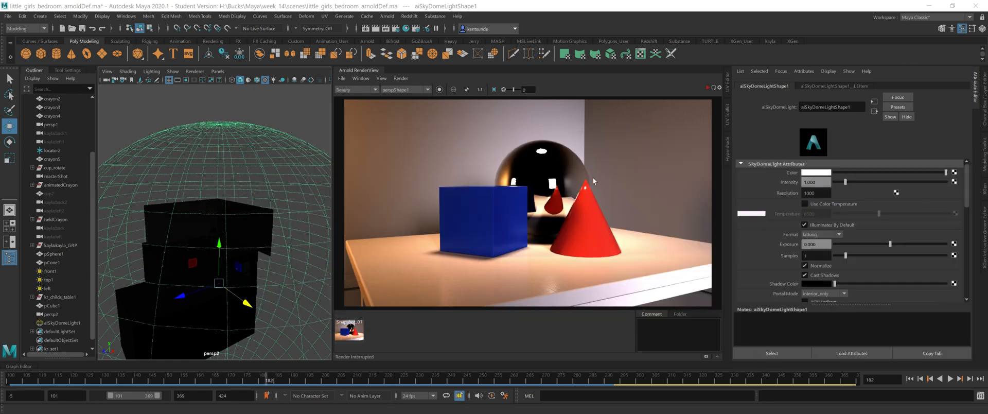
{"action": "left_click", "coordinate": [706, 87]}
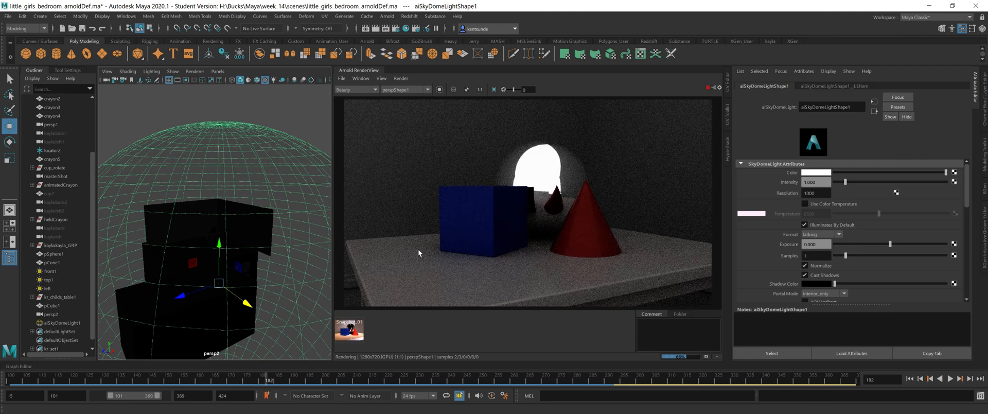
Step: Try a salmon tint on the skydome light's color, and return the color to white
{"action": "left_click", "coordinate": [822, 173]}
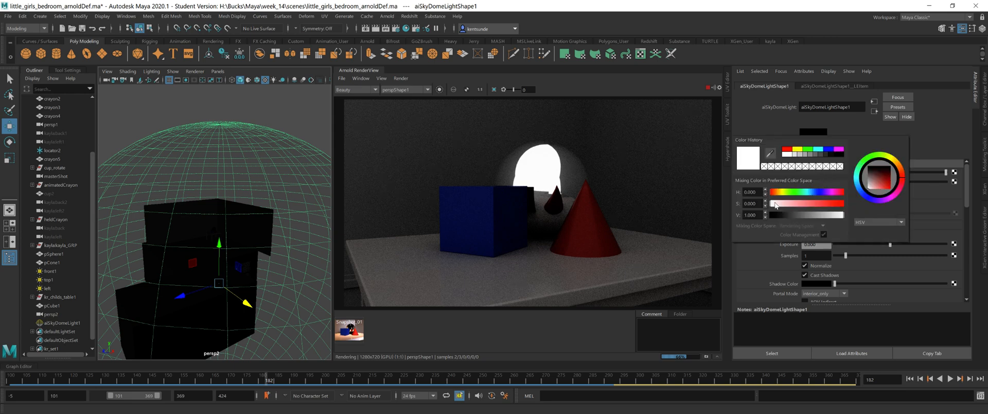
{"action": "mouse_move", "coordinate": [779, 204]}
{"action": "left_mouse_down"}
{"action": "mouse_move", "coordinate": [797, 204]}
{"action": "mouse_move", "coordinate": [773, 193]}
{"action": "left_mouse_up"}
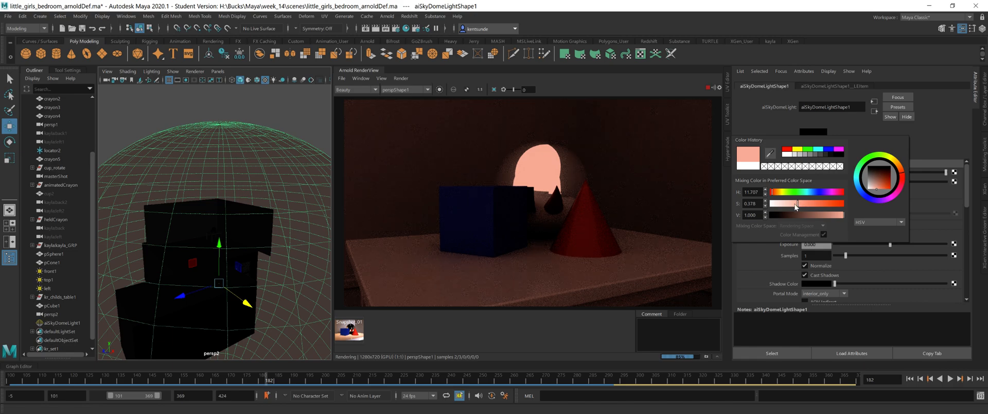
{"action": "left_click_drag", "start_coordinate": [778, 206], "coordinate": [765, 202]}
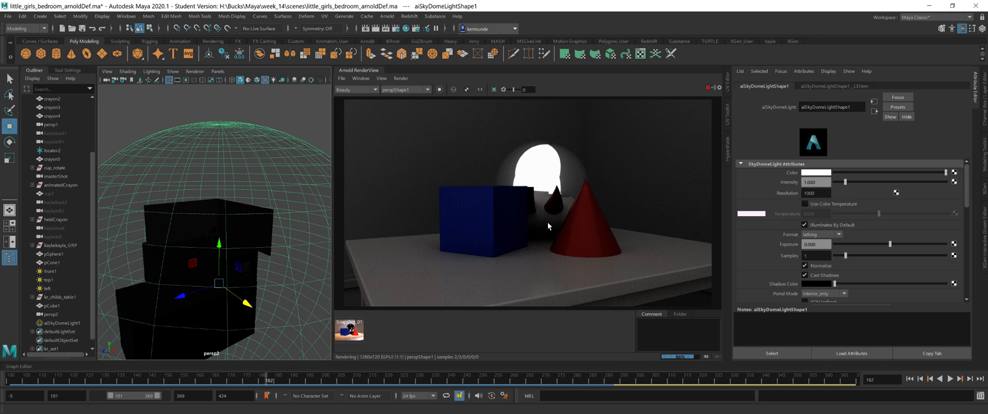
Step: Map a File texture node to the skydome light's Color attribute
{"action": "left_click", "coordinate": [954, 173]}
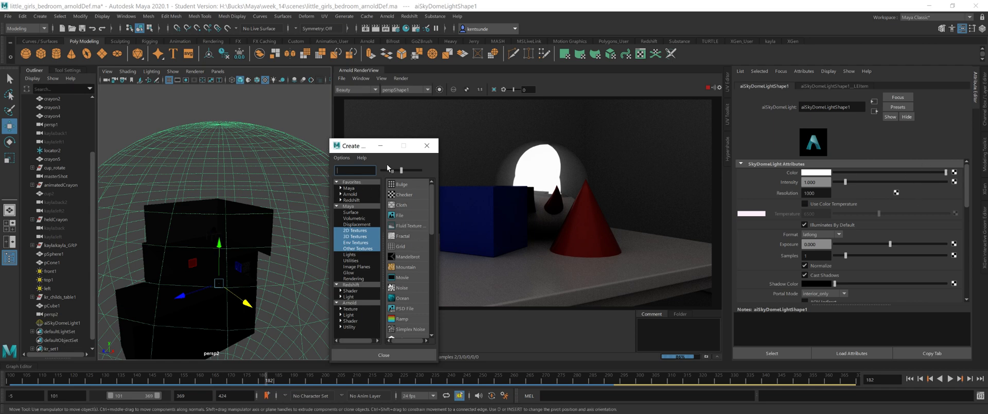
{"action": "left_click_drag", "start_coordinate": [438, 259], "coordinate": [472, 257]}
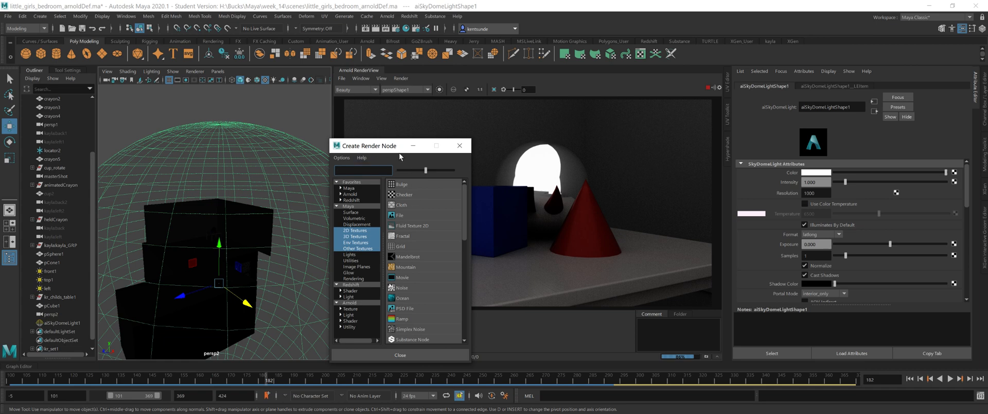
{"action": "left_click", "coordinate": [403, 215]}
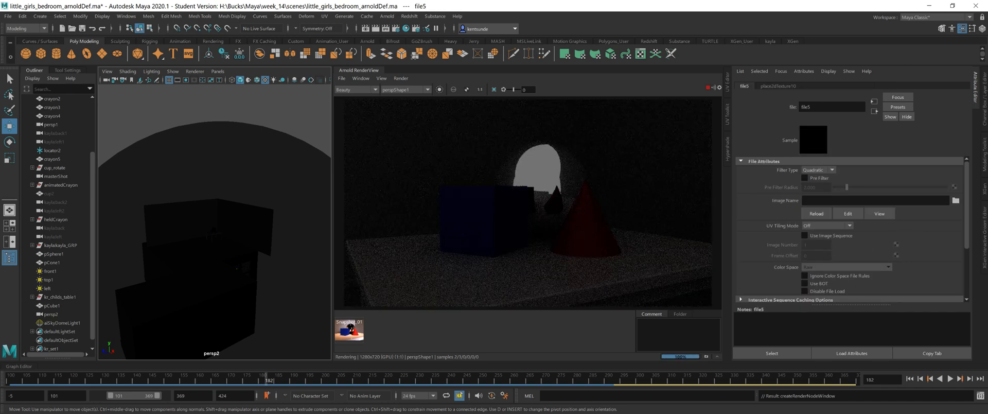
Step: Load small_apartment.tx from the bookmarked maps folder as the file texture's image
{"action": "left_click", "coordinate": [956, 200]}
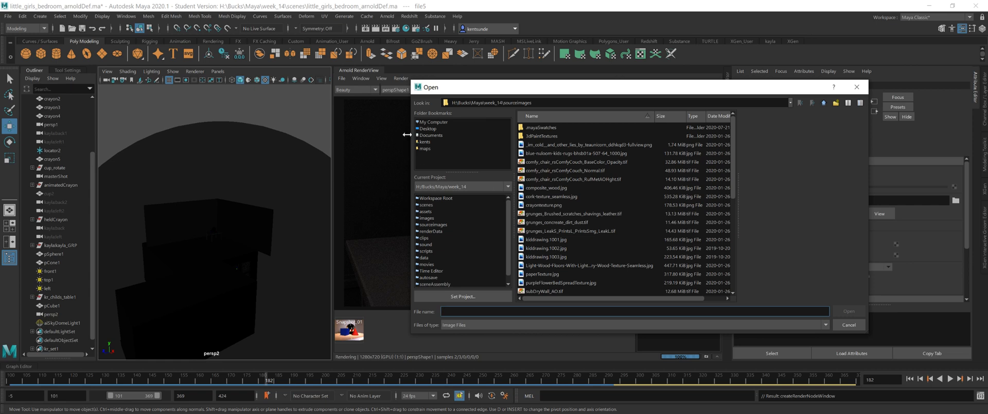
{"action": "left_click", "coordinate": [429, 147]}
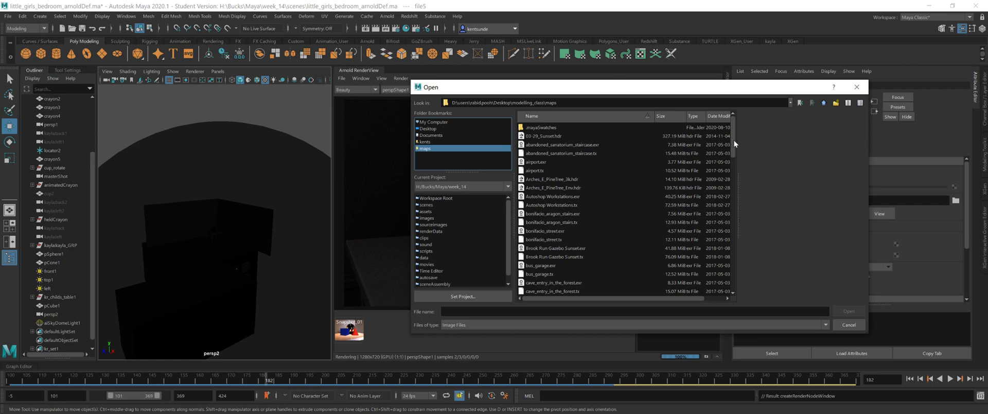
{"action": "left_click_drag", "start_coordinate": [734, 143], "coordinate": [743, 239]}
{"action": "left_click", "coordinate": [550, 196]}
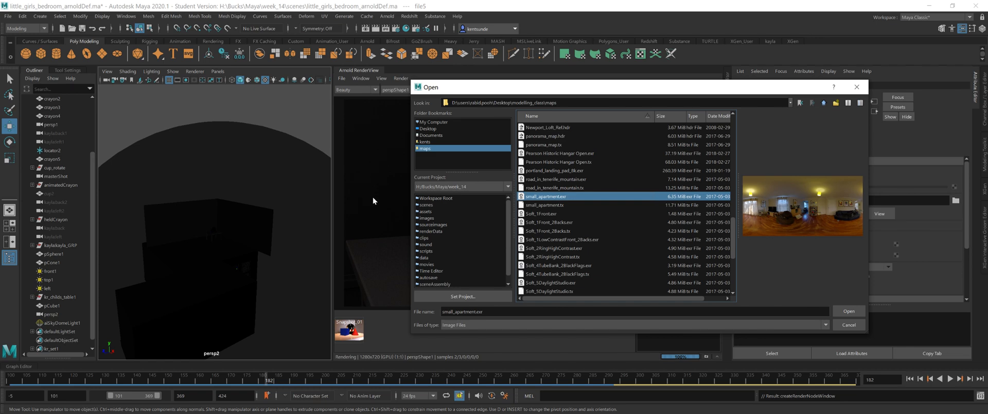
{"action": "left_click", "coordinate": [566, 206]}
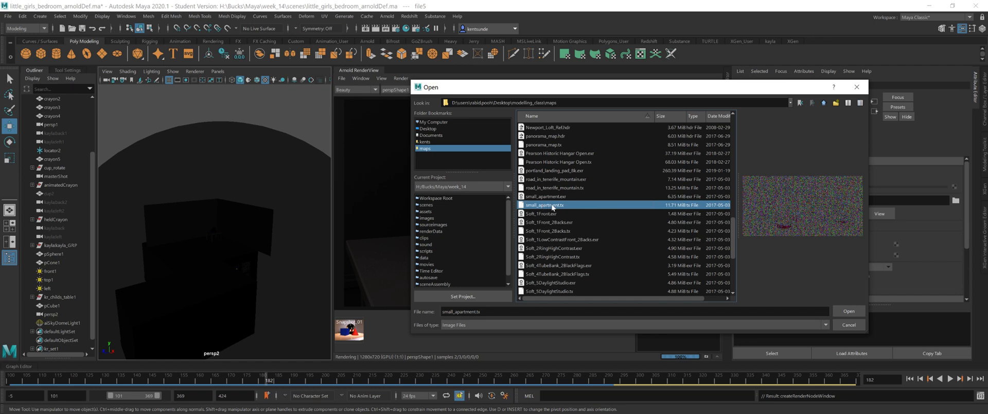
{"action": "left_click", "coordinate": [848, 311]}
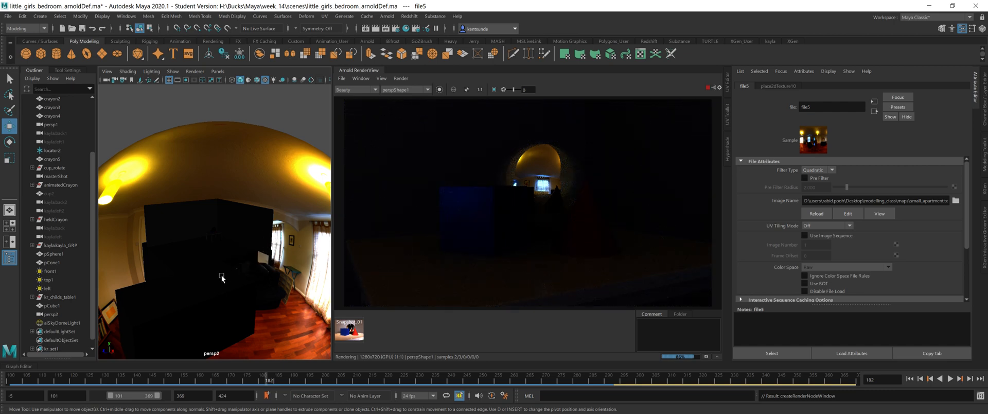
Step: Examine the apartment image wrapped around the dome from several angles in the persp2 view, selecting aiSkyDomeLight1 to see its wireframe
{"action": "left_click_drag", "start_coordinate": [202, 273], "coordinate": [247, 268], "text": "alt"}
{"action": "right_click_drag", "start_coordinate": [247, 269], "coordinate": [227, 272], "text": "alt"}
{"action": "left_click_drag", "start_coordinate": [226, 273], "coordinate": [236, 278], "text": "alt"}
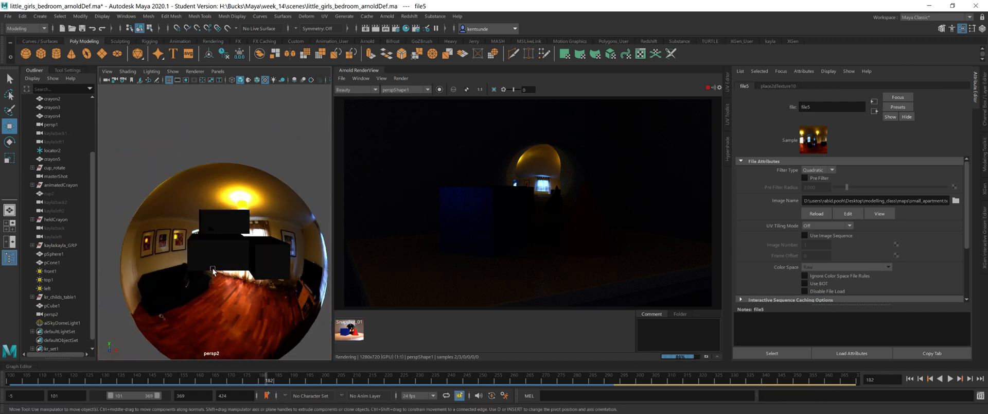
{"action": "middle_click_drag", "start_coordinate": [236, 278], "coordinate": [185, 223], "text": "alt"}
{"action": "left_click_drag", "start_coordinate": [186, 223], "coordinate": [202, 260], "text": "alt"}
{"action": "scroll", "coordinate": [242, 258], "scroll_direction": "up", "scroll_amount": 5}
{"action": "left_click", "coordinate": [243, 134]}
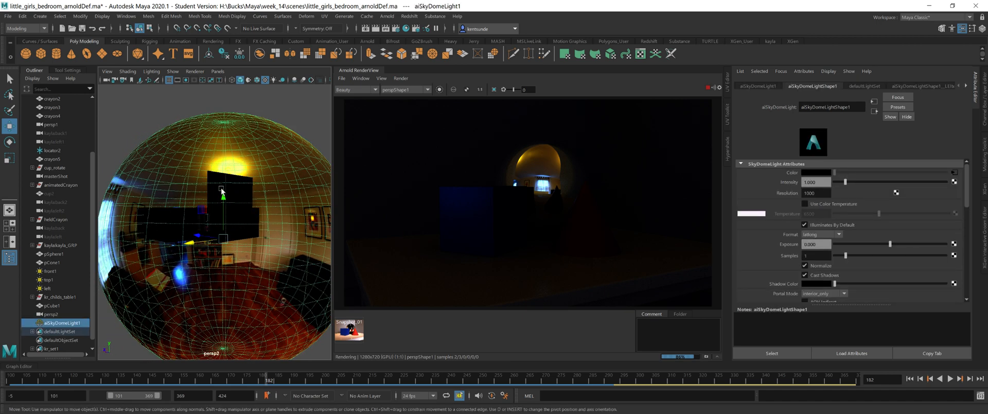
{"action": "left_click_drag", "start_coordinate": [221, 187], "coordinate": [199, 216], "text": "alt"}
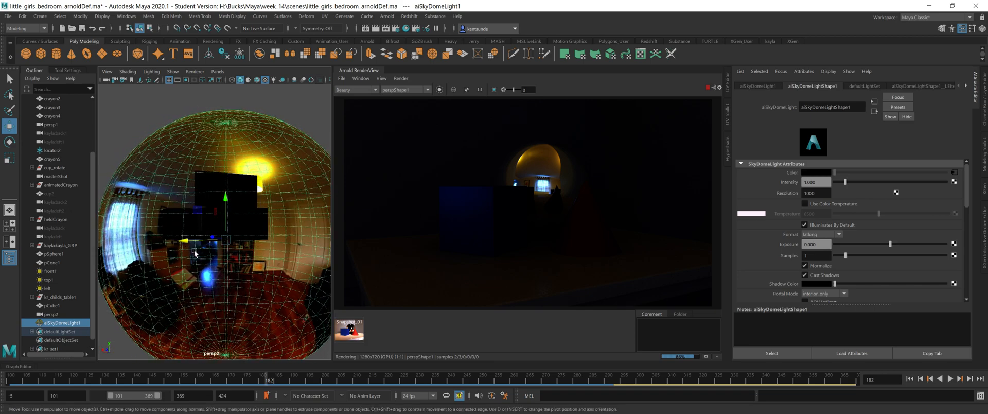
{"action": "left_click_drag", "start_coordinate": [196, 254], "coordinate": [291, 252], "text": "alt"}
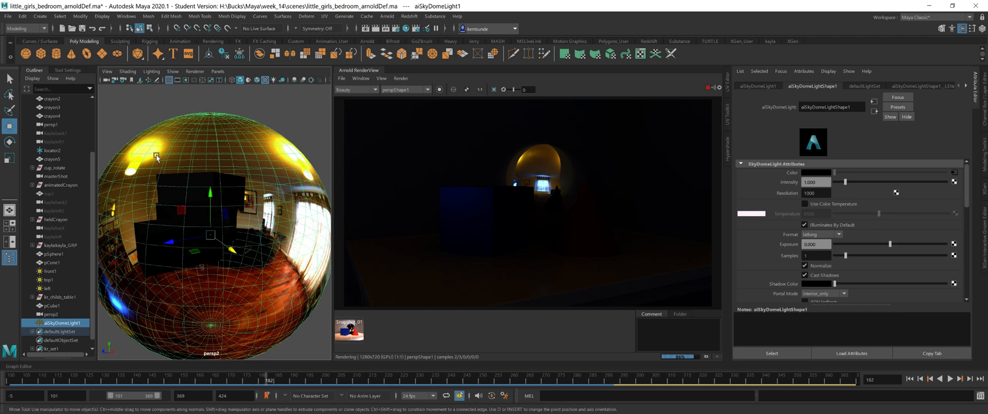
{"action": "left_click_drag", "start_coordinate": [269, 219], "coordinate": [223, 216], "text": "alt"}
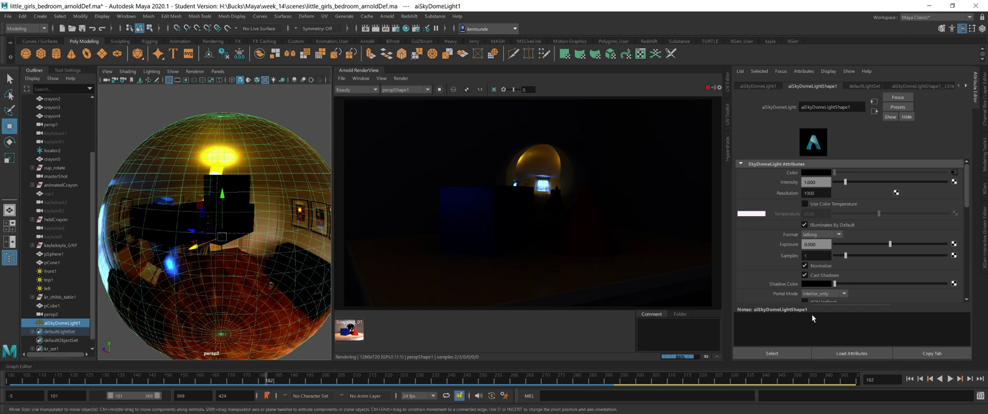
Step: Open the file texture connected to the skydome's color, stop the interactive render and check the image file's extension
{"action": "left_click", "coordinate": [955, 172]}
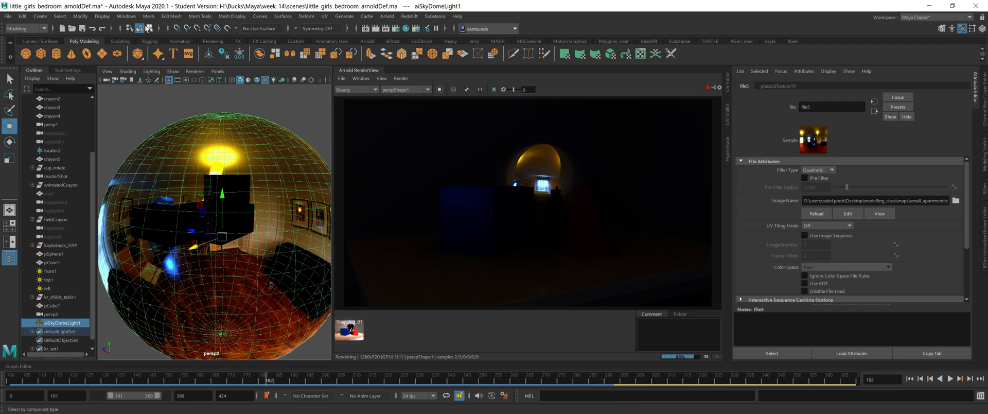
{"action": "left_click", "coordinate": [707, 87]}
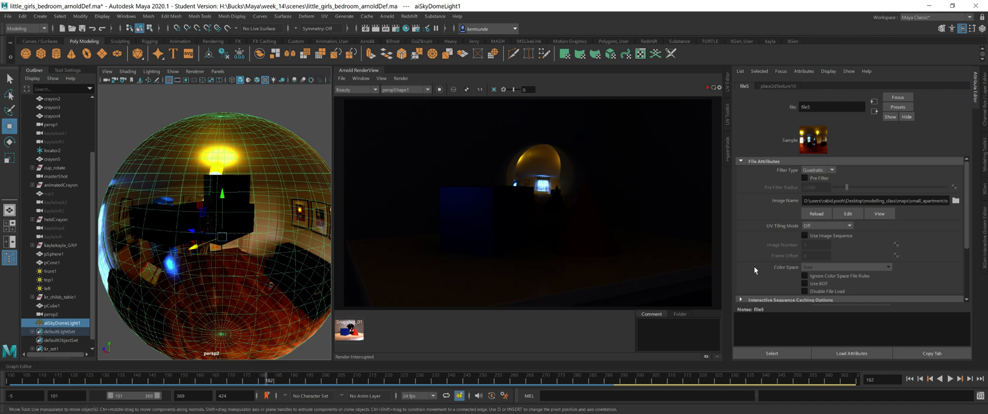
{"action": "left_click_drag", "start_coordinate": [948, 201], "coordinate": [933, 201]}
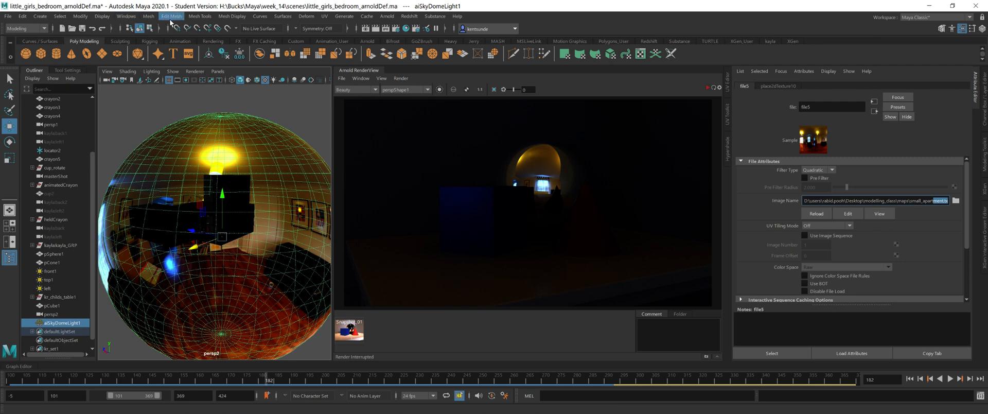
Step: Enable Color Management in the Maya preferences
{"action": "left_click", "coordinate": [126, 16]}
{"action": "mouse_move", "coordinate": [170, 100]}
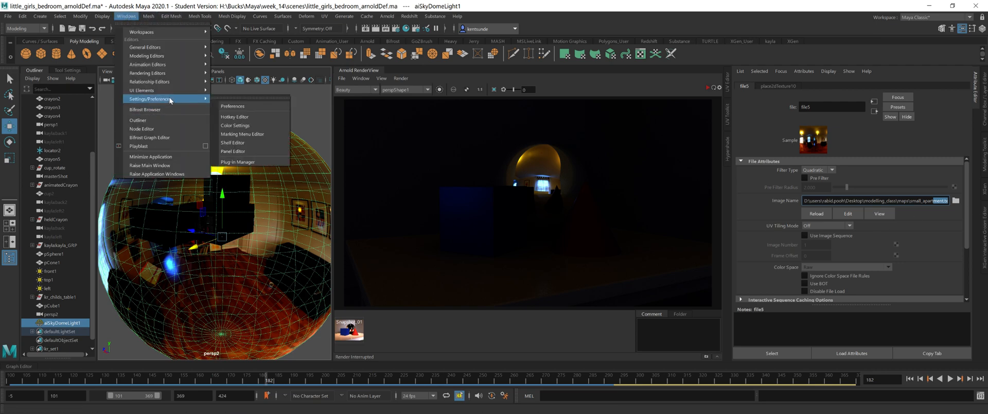
{"action": "left_click", "coordinate": [248, 106]}
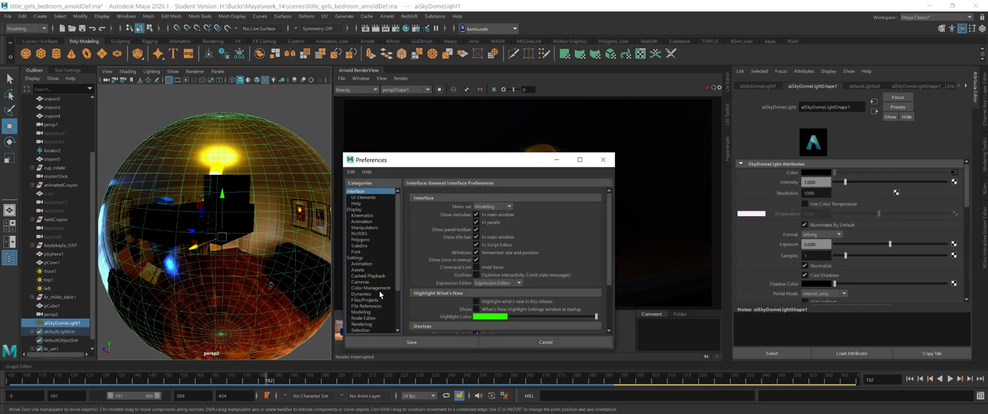
{"action": "left_click", "coordinate": [382, 287]}
{"action": "left_click", "coordinate": [461, 210]}
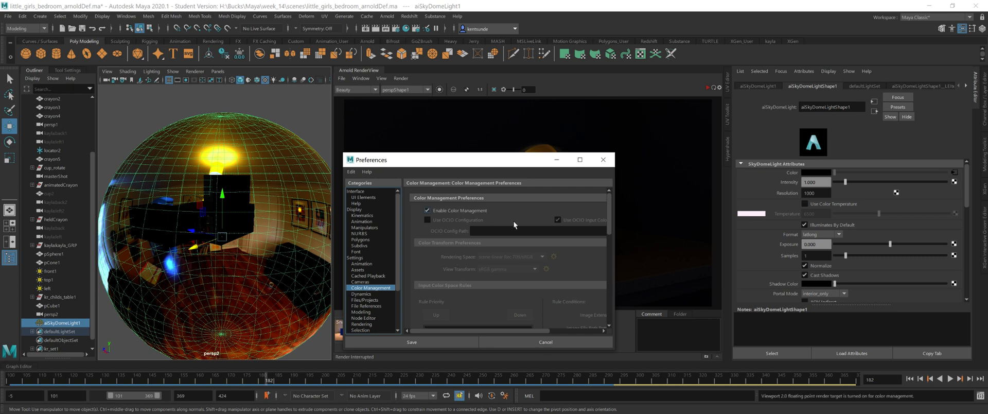
Step: Enlarge the Preferences window, set the Default rule's input color space to sRGB and save the preferences
{"action": "left_click_drag", "start_coordinate": [500, 163], "coordinate": [319, 107]}
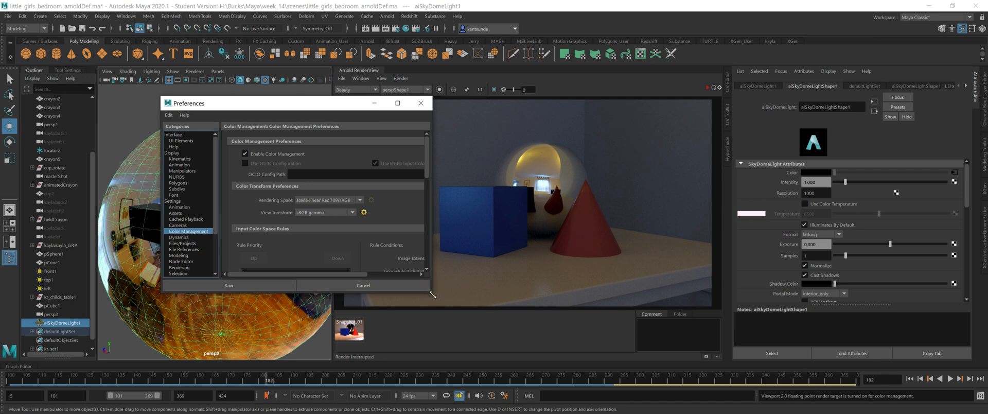
{"action": "left_click_drag", "start_coordinate": [430, 291], "coordinate": [537, 362]}
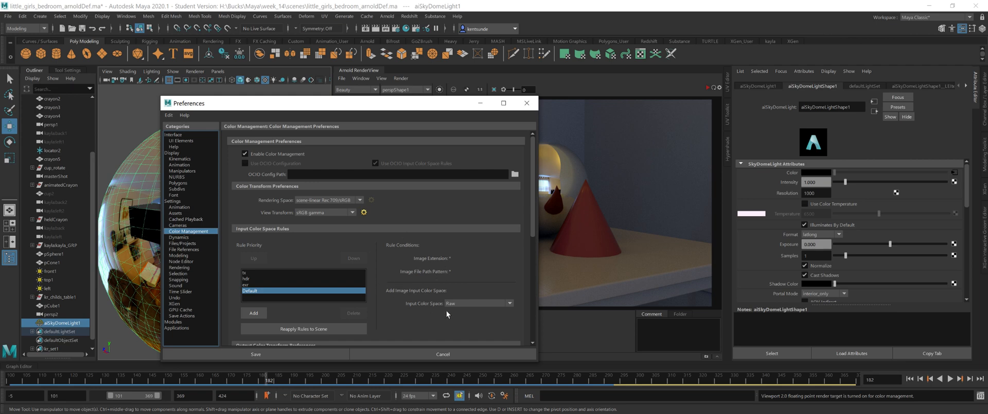
{"action": "left_click", "coordinate": [474, 303]}
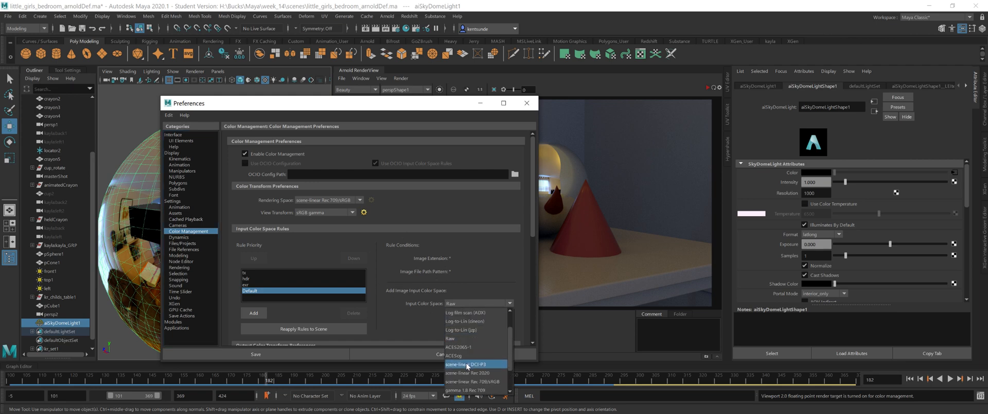
{"action": "left_click", "coordinate": [452, 381]}
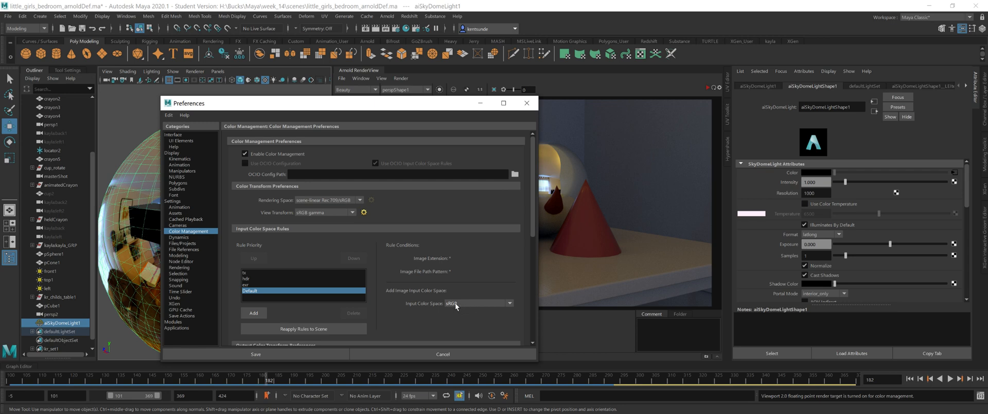
{"action": "left_click", "coordinate": [291, 353]}
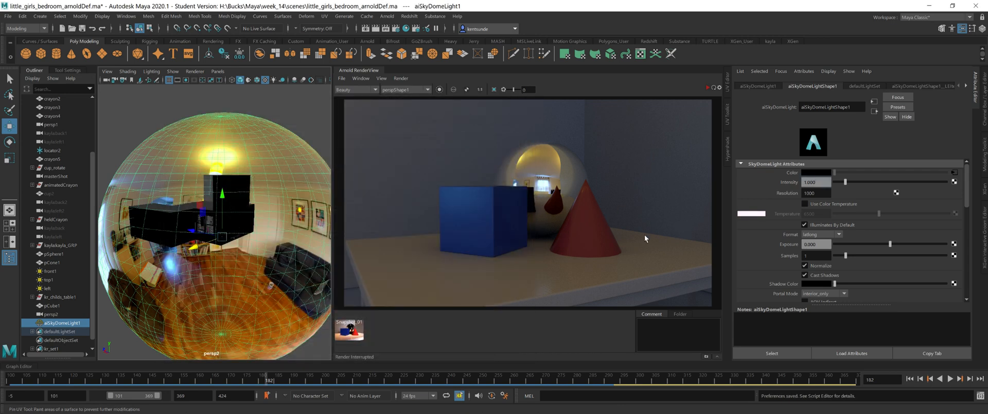
Step: Keep the skydome file texture's Color Space at Raw and widen the persp2 viewport
{"action": "scroll", "coordinate": [854, 266], "scroll_direction": "down", "scroll_amount": 3}
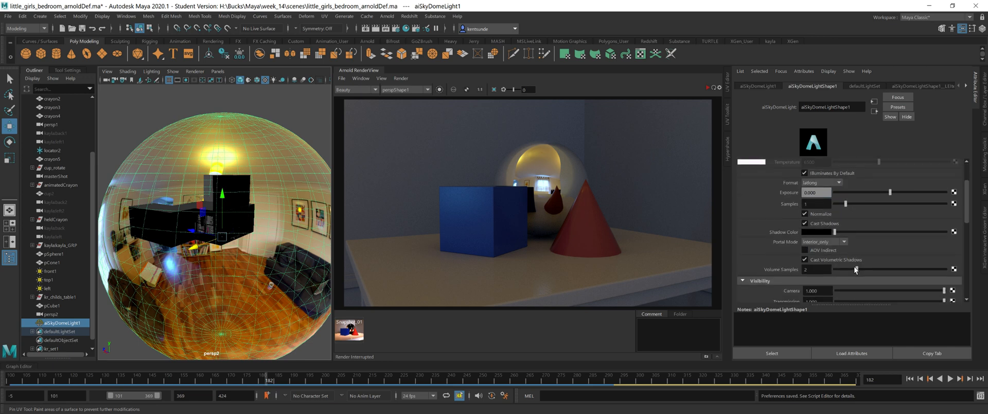
{"action": "scroll", "coordinate": [802, 240], "scroll_direction": "up", "scroll_amount": 3}
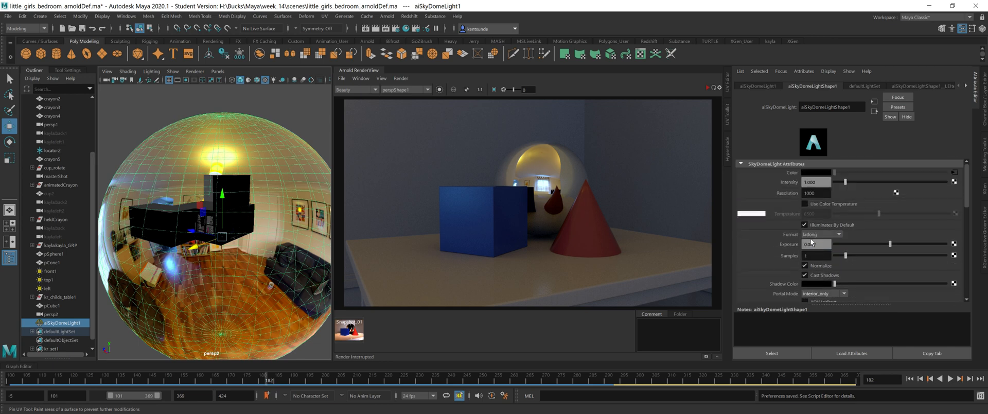
{"action": "left_click", "coordinate": [954, 174]}
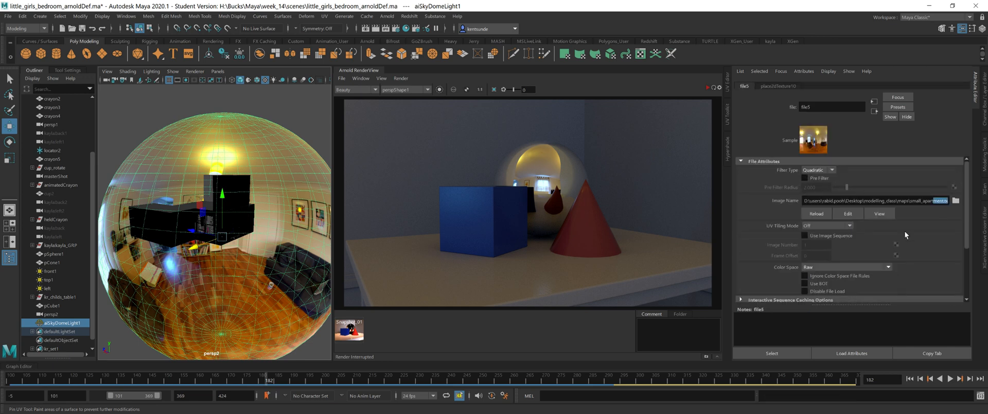
{"action": "left_click", "coordinate": [847, 267]}
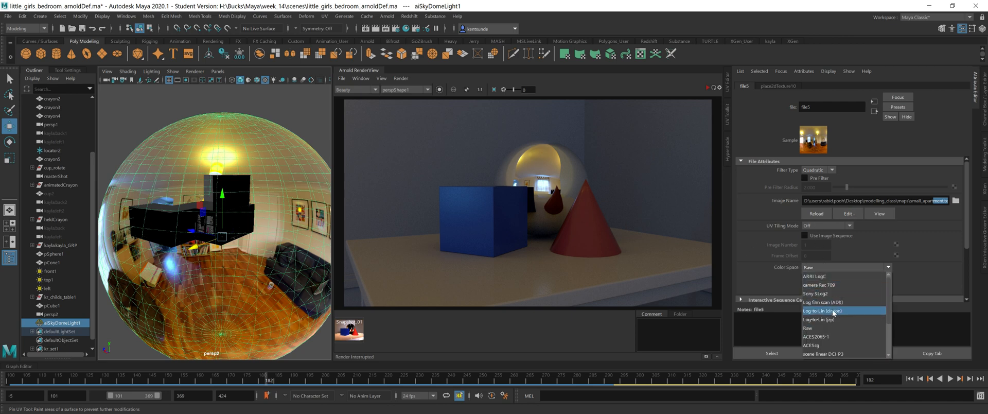
{"action": "left_click", "coordinate": [825, 327]}
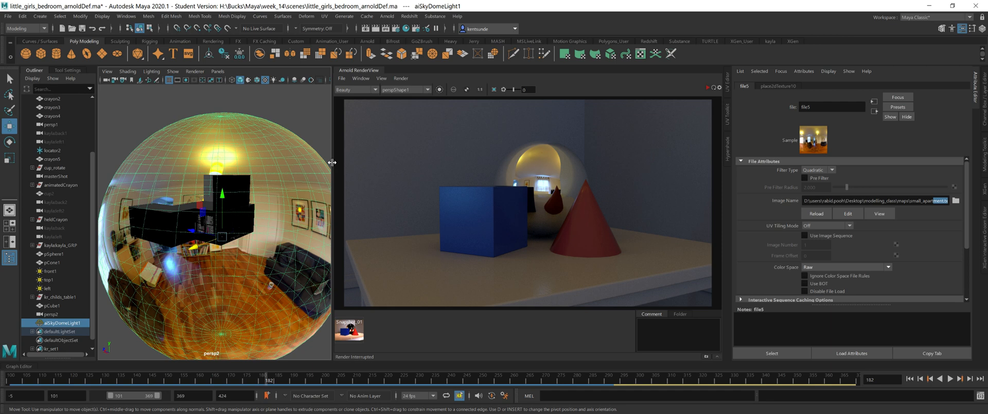
{"action": "left_click_drag", "start_coordinate": [331, 162], "coordinate": [360, 165]}
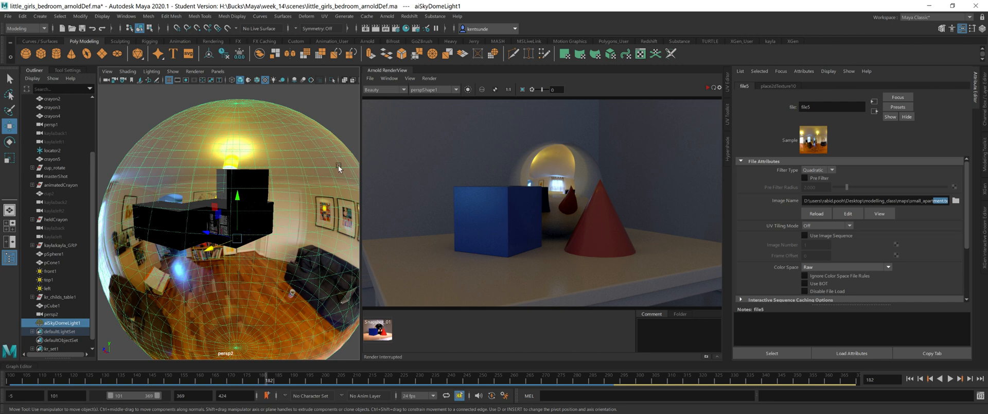
Step: Compare the stored area-light snapshot with the current skydome render, and widen the render view
{"action": "left_click", "coordinate": [379, 332]}
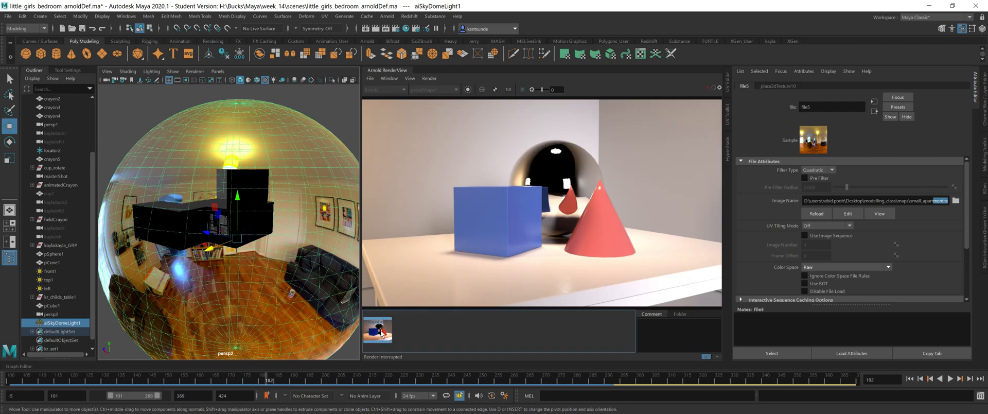
{"action": "left_click", "coordinate": [379, 334]}
{"action": "left_click", "coordinate": [379, 334]}
{"action": "left_click", "coordinate": [379, 334]}
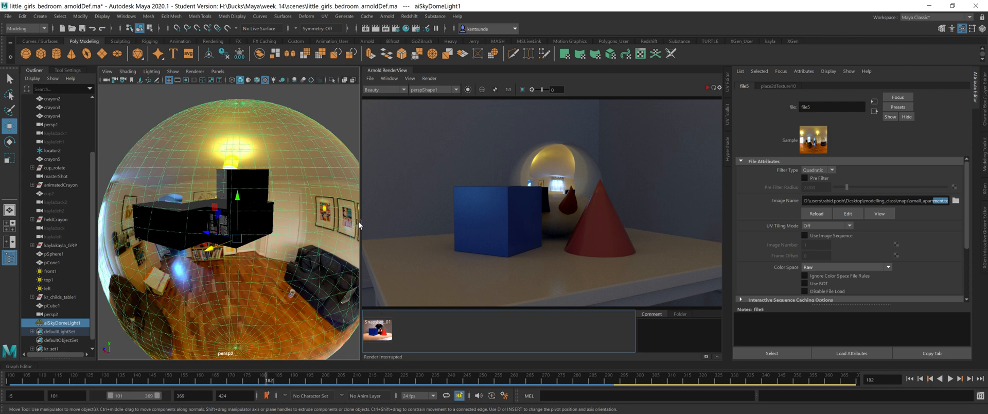
{"action": "left_click_drag", "start_coordinate": [360, 222], "coordinate": [340, 222]}
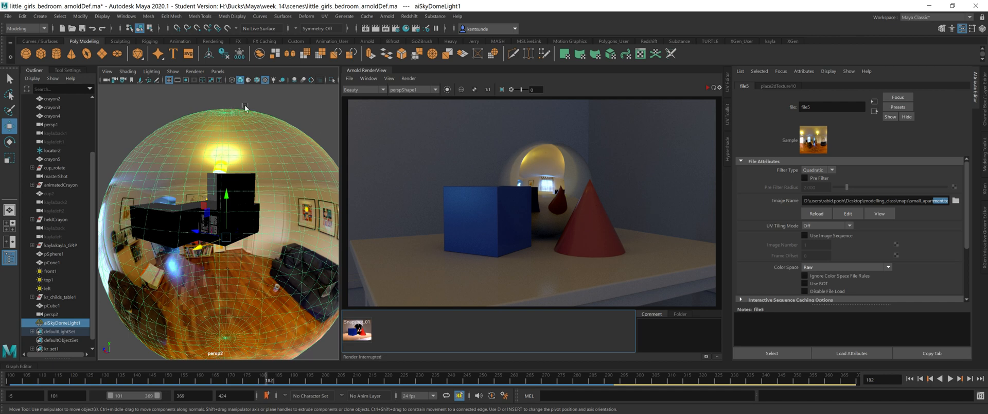
Step: Select the skydome light, inspect its HDRI mapping around the room, and restart the Arnold interactive render
{"action": "left_click", "coordinate": [282, 140]}
{"action": "left_click", "coordinate": [246, 245]}
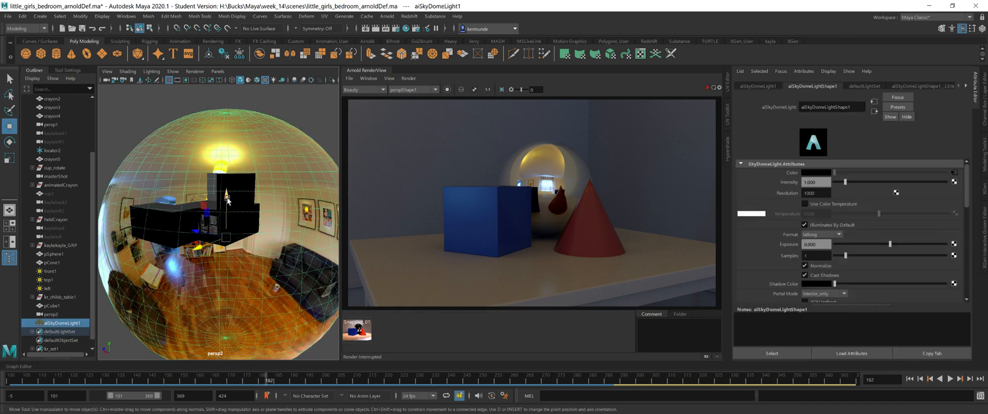
{"action": "left_click_drag", "start_coordinate": [228, 201], "coordinate": [265, 180], "text": "alt"}
{"action": "scroll", "coordinate": [221, 237], "scroll_direction": "up", "scroll_amount": 5}
{"action": "left_click_drag", "start_coordinate": [220, 237], "coordinate": [219, 223], "text": "alt"}
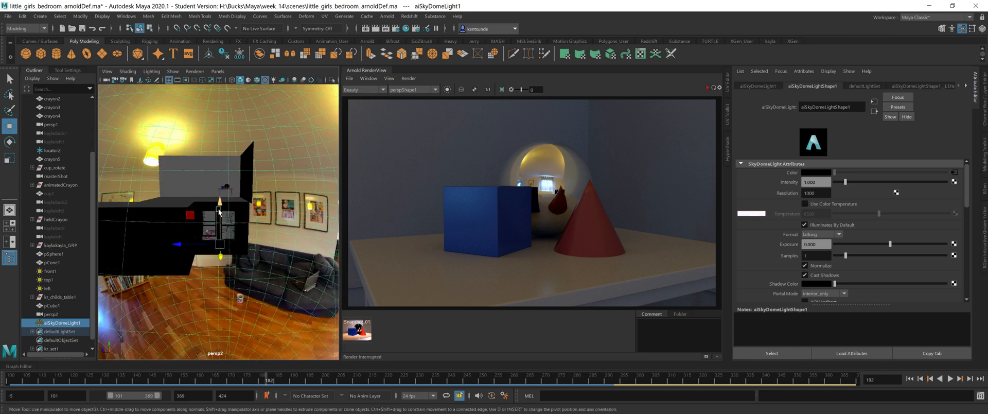
{"action": "scroll", "coordinate": [259, 252], "scroll_direction": "down", "scroll_amount": 6}
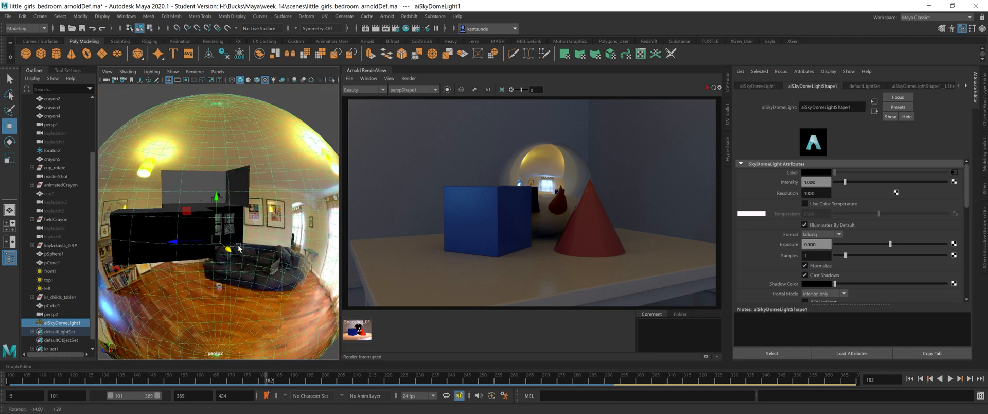
{"action": "left_click", "coordinate": [708, 87]}
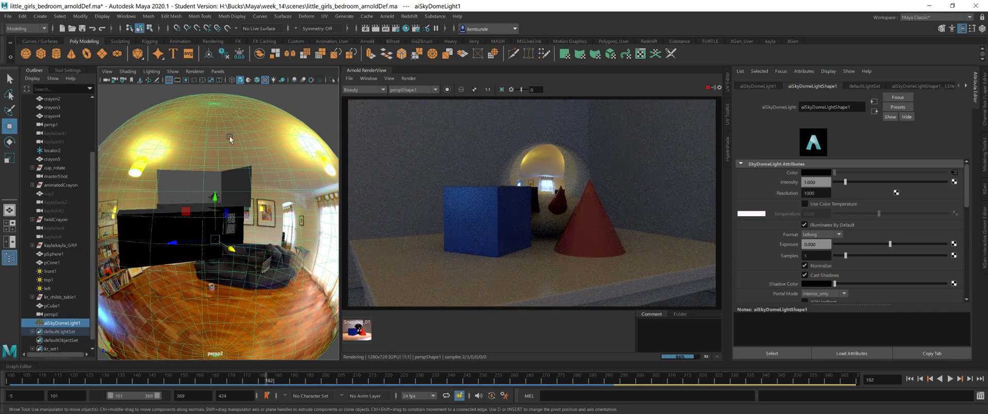
Step: Lower the skydome light about 15.7 units along its vertical axis and check the scene from another angle
{"action": "mouse_move", "coordinate": [210, 201]}
{"action": "left_mouse_down"}
{"action": "mouse_move", "coordinate": [217, 157]}
{"action": "mouse_move", "coordinate": [216, 204]}
{"action": "left_mouse_up"}
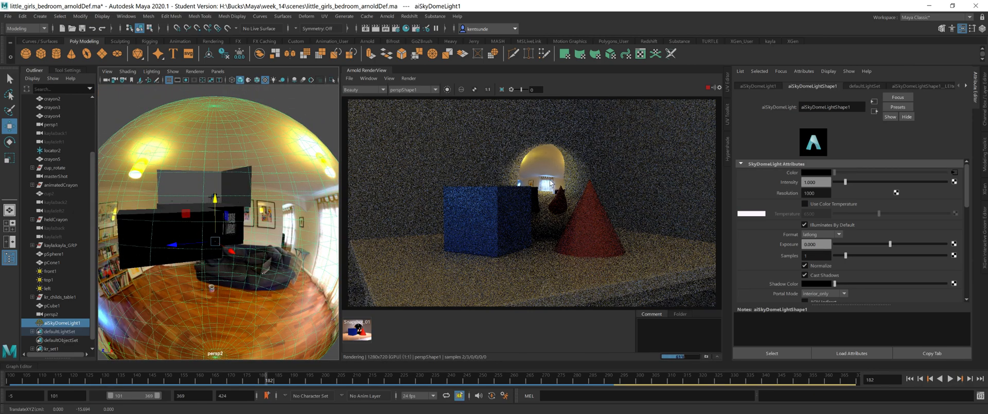
{"action": "left_click_drag", "start_coordinate": [207, 246], "coordinate": [214, 232], "text": "alt"}
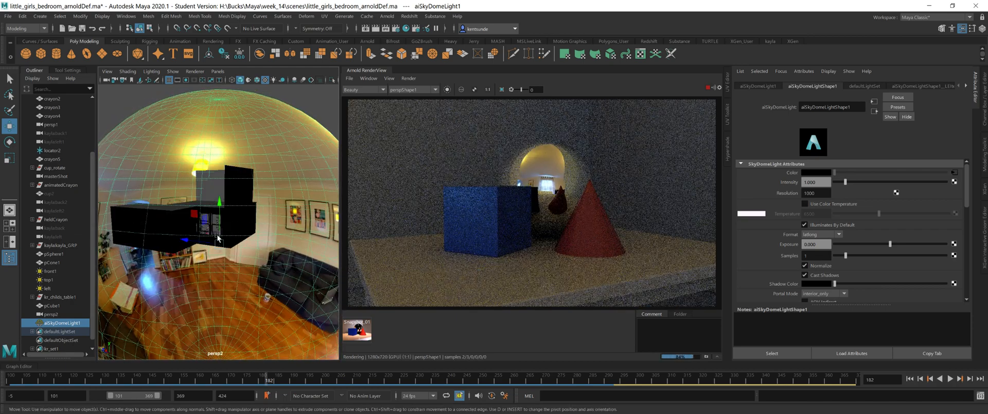
{"action": "right_click_drag", "start_coordinate": [221, 233], "coordinate": [206, 236], "text": "alt"}
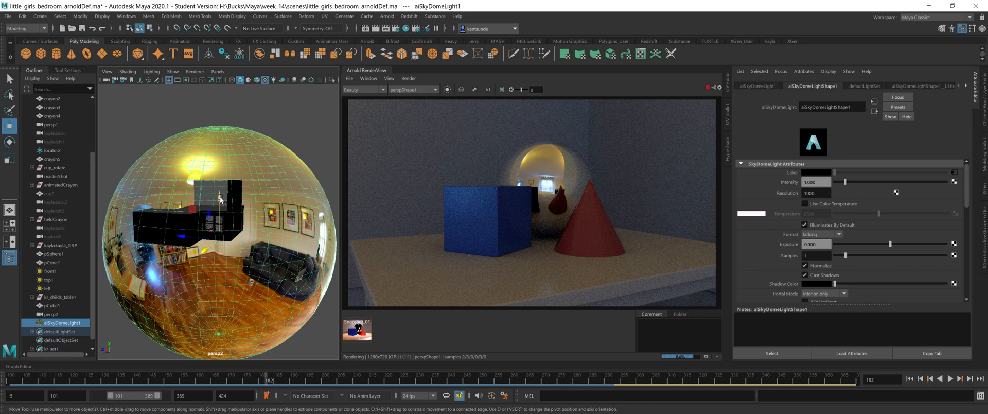
Step: Try squashing the skydome light sideways into a thin ellipsoid and undo the scaling
{"action": "left_click_drag", "start_coordinate": [196, 230], "coordinate": [219, 281], "text": "alt"}
{"action": "key", "text": "r"}
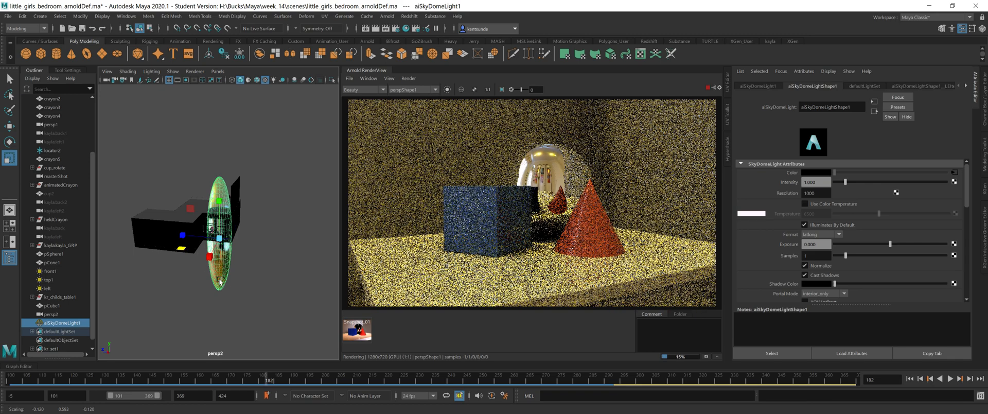
{"action": "key", "text": "ctrl+z"}
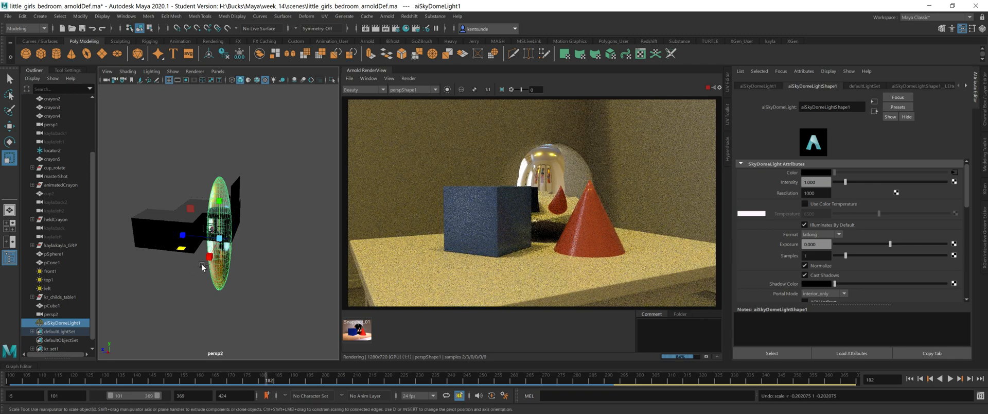
{"action": "key", "text": "ctrl+z"}
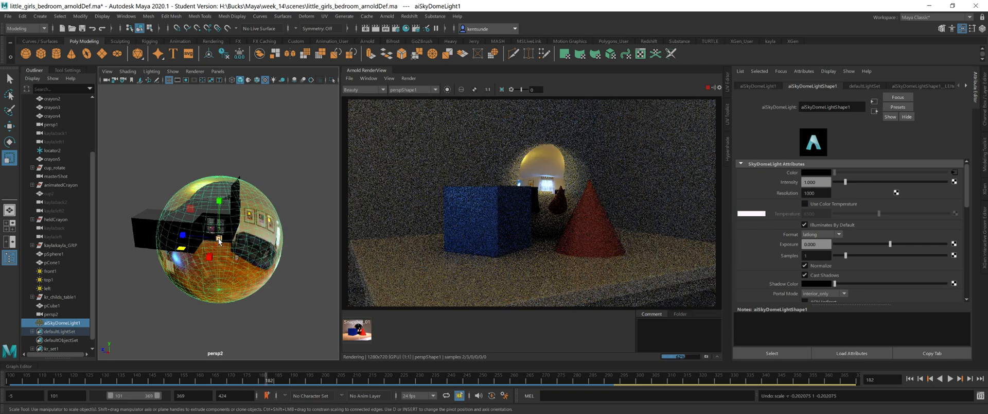
Step: Scale the skydome light uniformly, try flattening it vertically, and undo the flattening
{"action": "left_click_drag", "start_coordinate": [218, 238], "coordinate": [223, 226]}
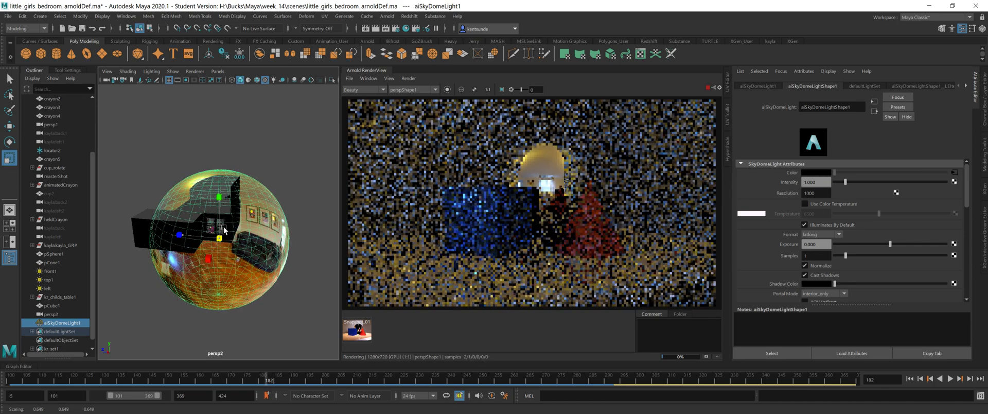
{"action": "left_click_drag", "start_coordinate": [218, 200], "coordinate": [220, 223]}
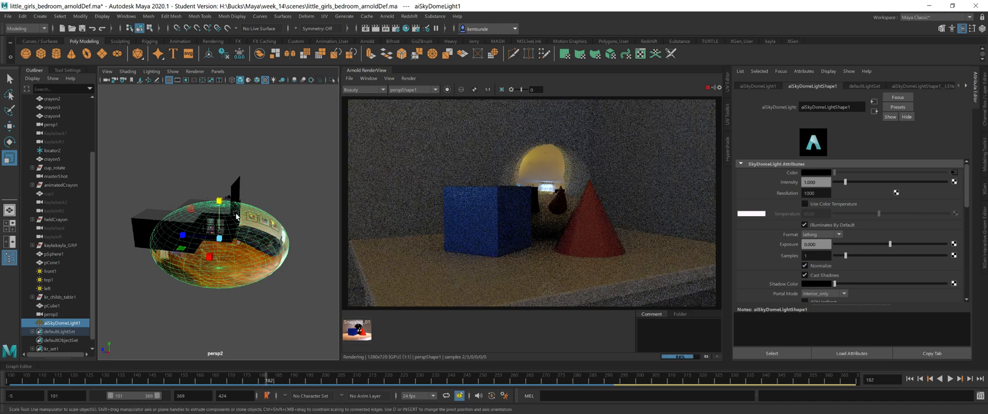
{"action": "key", "text": "ctrl+z"}
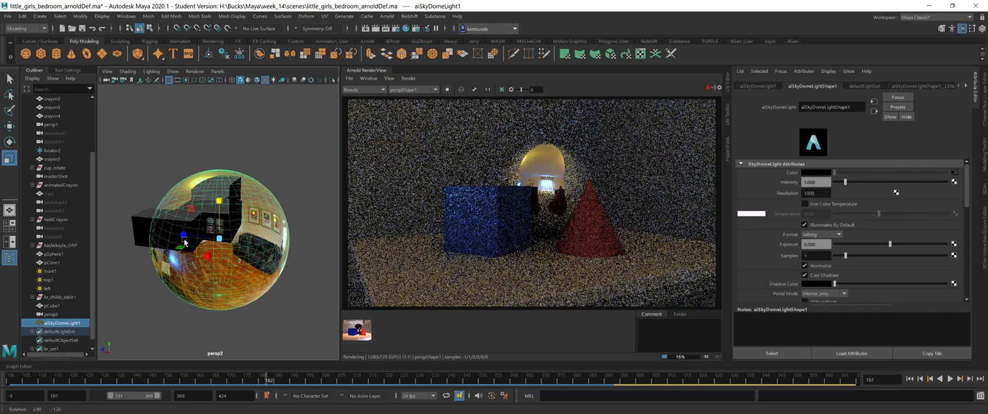
Step: Move the skydome light into the room corner near the table and scale it down to a small sphere
{"action": "mouse_move", "coordinate": [184, 241]}
{"action": "left_mouse_down", "text": "alt"}
{"action": "mouse_move", "coordinate": [196, 253]}
{"action": "mouse_move", "coordinate": [186, 247]}
{"action": "left_mouse_up", "text": "alt"}
{"action": "right_click_drag", "start_coordinate": [187, 247], "coordinate": [203, 261], "text": "alt"}
{"action": "left_click_drag", "start_coordinate": [204, 261], "coordinate": [277, 198], "text": "alt"}
{"action": "key", "text": "w"}
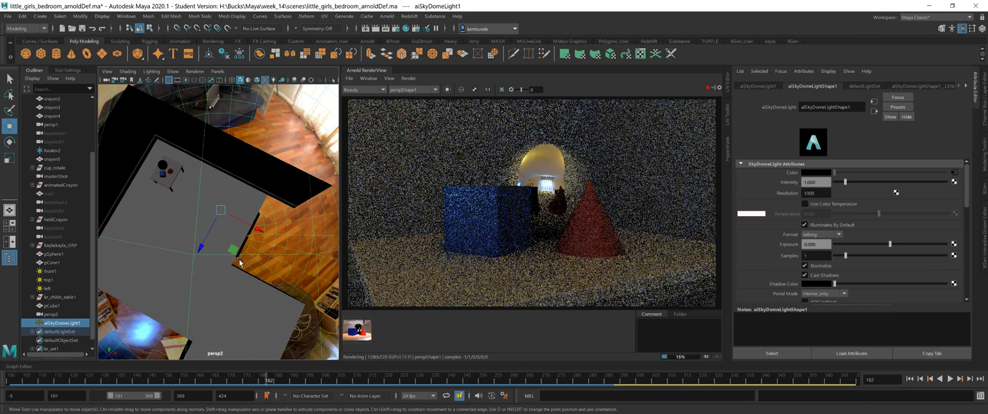
{"action": "left_click_drag", "start_coordinate": [235, 247], "coordinate": [0, 213]}
{"action": "key", "text": "r"}
{"action": "left_click_drag", "start_coordinate": [213, 224], "coordinate": [177, 189], "text": "alt"}
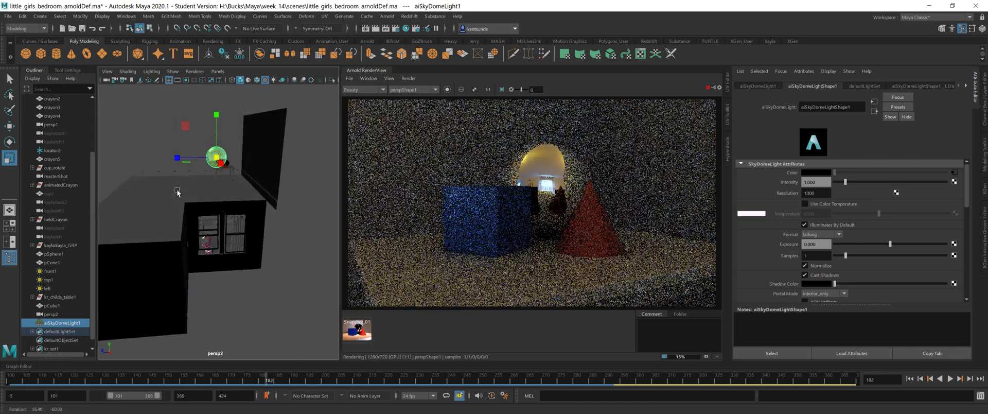
Step: Raise the small skydome light so it hangs above the table with the cube, sphere and cone
{"action": "right_click_drag", "start_coordinate": [177, 190], "coordinate": [222, 178], "text": "alt"}
{"action": "middle_click_drag", "start_coordinate": [221, 178], "coordinate": [215, 252], "text": "alt"}
{"action": "left_click_drag", "start_coordinate": [215, 251], "coordinate": [245, 250], "text": "alt"}
{"action": "middle_click_drag", "start_coordinate": [245, 250], "coordinate": [270, 277], "text": "alt"}
{"action": "key", "text": "w"}
{"action": "left_click_drag", "start_coordinate": [236, 194], "coordinate": [236, 162]}
{"action": "right_click_drag", "start_coordinate": [195, 207], "coordinate": [239, 234], "text": "alt"}
{"action": "left_click_drag", "start_coordinate": [239, 232], "coordinate": [256, 232], "text": "alt"}
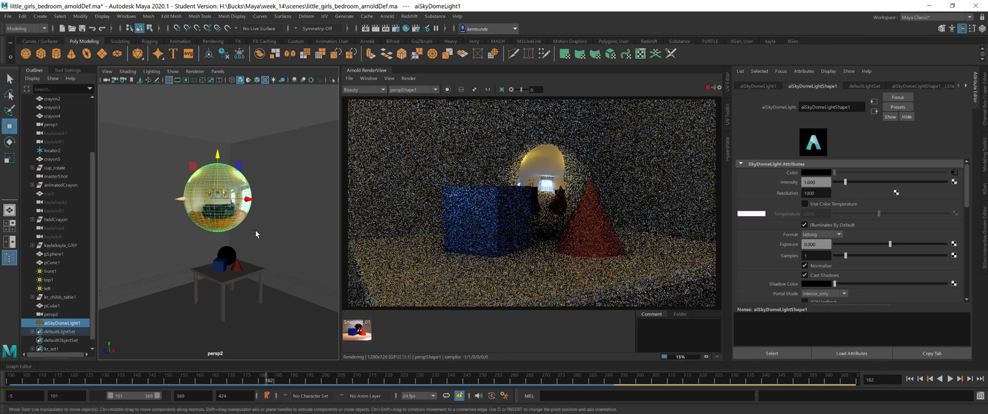
Step: Reselect the skydome light, rotate it about 59° around its vertical axis and compare the render with the stored snapshot
{"action": "left_click", "coordinate": [273, 190]}
{"action": "left_click", "coordinate": [216, 189]}
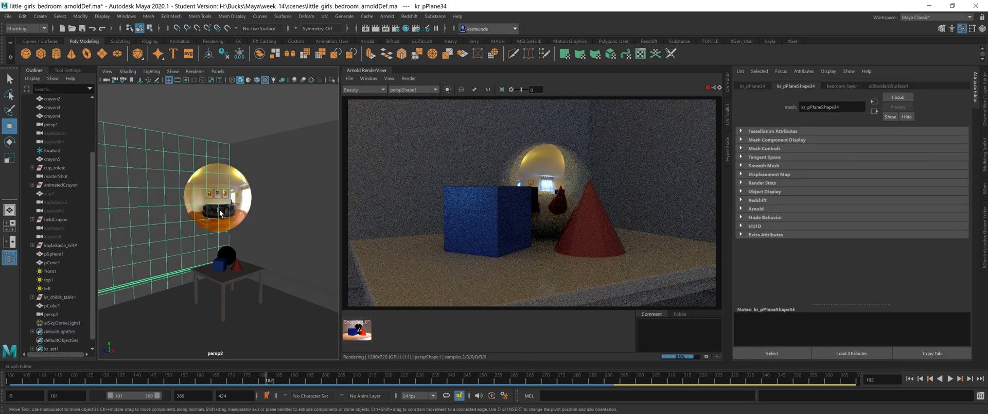
{"action": "left_click", "coordinate": [227, 211]}
{"action": "left_click", "coordinate": [252, 115]}
{"action": "left_click", "coordinate": [222, 228]}
{"action": "left_click_drag", "start_coordinate": [221, 226], "coordinate": [241, 190], "text": "alt"}
{"action": "left_click", "coordinate": [199, 229]}
{"action": "key", "text": "e"}
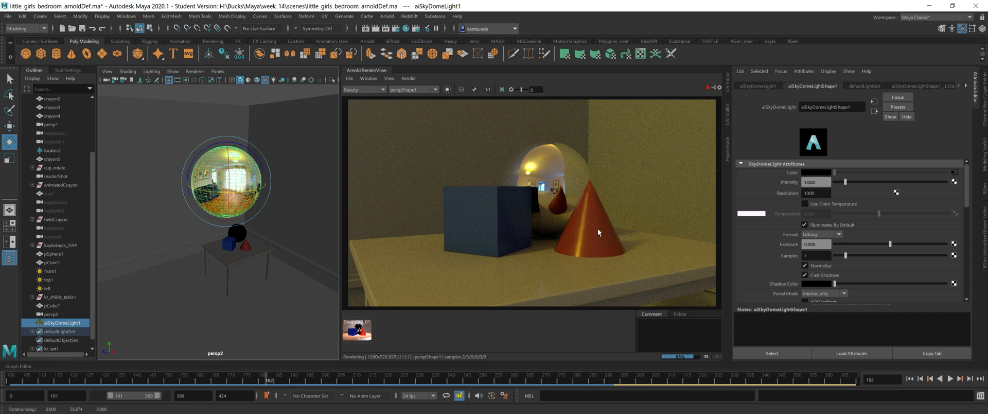
{"action": "left_click", "coordinate": [370, 336]}
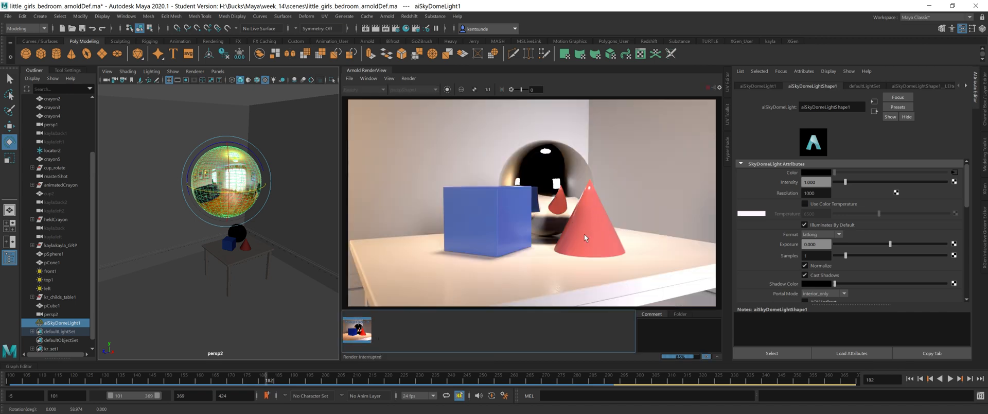
{"action": "left_click", "coordinate": [347, 329]}
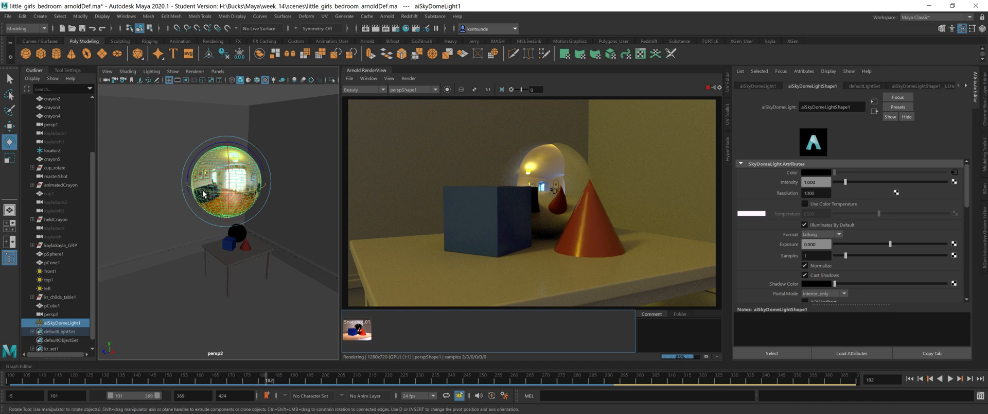
Step: Rotate the skydome light further around its vertical axis in several stages to try different HDRI lighting directions
{"action": "left_click_drag", "start_coordinate": [204, 194], "coordinate": [252, 190]}
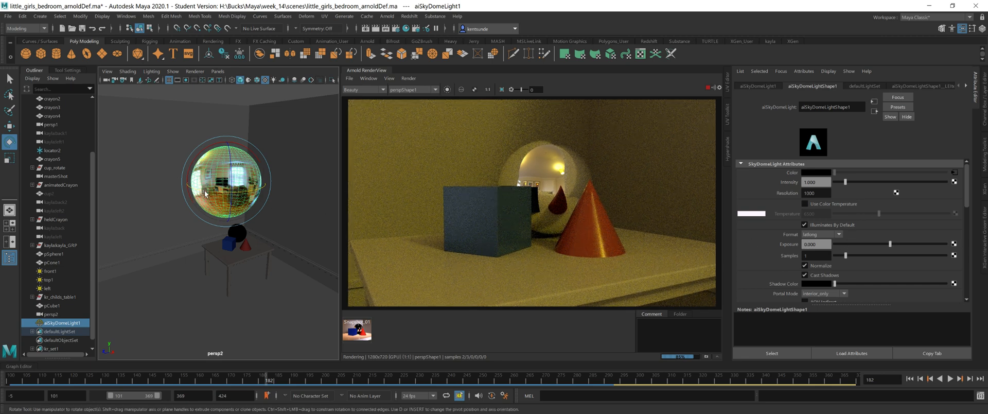
{"action": "left_click_drag", "start_coordinate": [205, 194], "coordinate": [248, 200]}
{"action": "left_click_drag", "start_coordinate": [247, 196], "coordinate": [333, 192]}
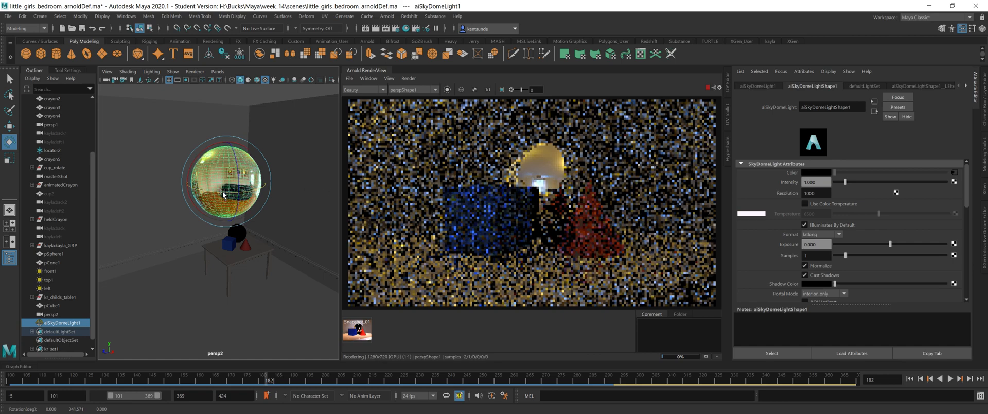
{"action": "left_click_drag", "start_coordinate": [222, 192], "coordinate": [259, 193]}
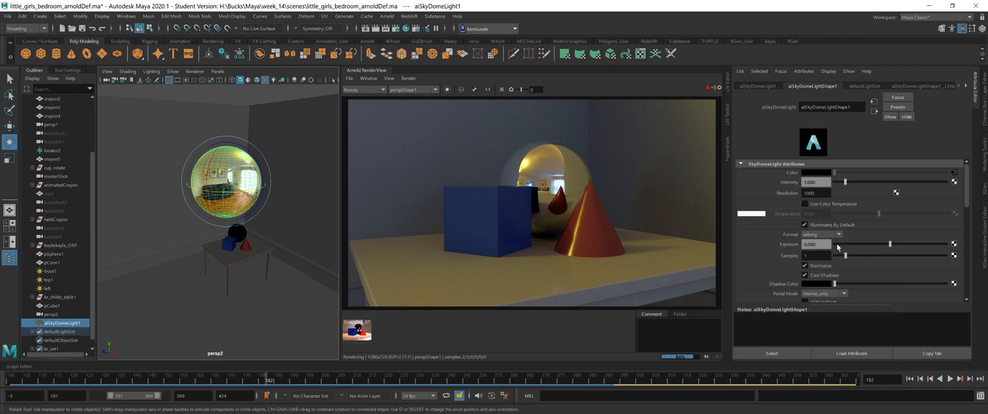
Step: Set the skydome light's exposure to 0.620 and rotate it to about 162° around its vertical axis
{"action": "left_click_drag", "start_coordinate": [890, 244], "coordinate": [898, 244]}
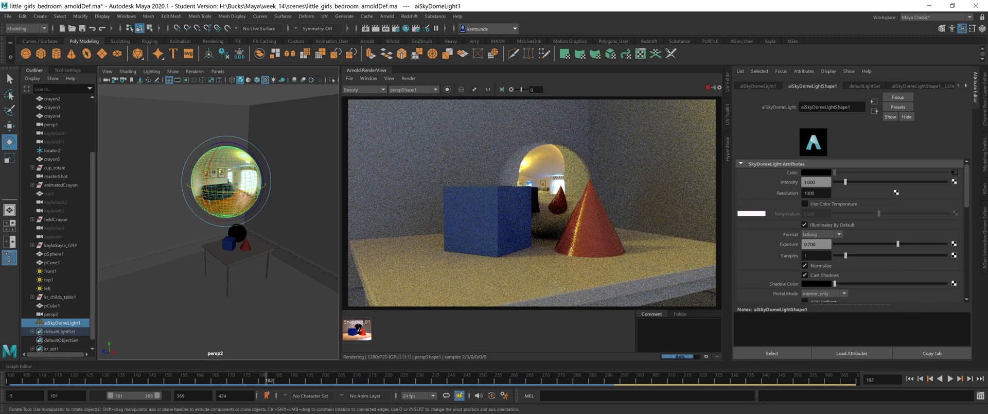
{"action": "left_click_drag", "start_coordinate": [897, 244], "coordinate": [896, 244]}
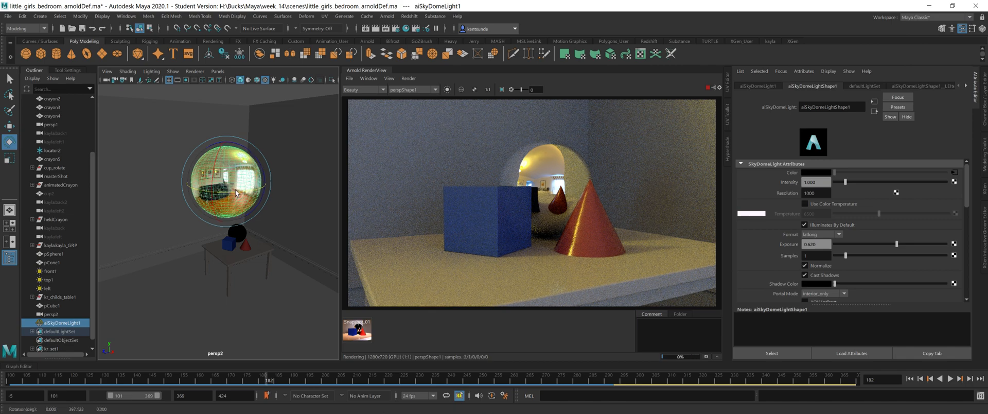
{"action": "left_click_drag", "start_coordinate": [236, 190], "coordinate": [254, 192]}
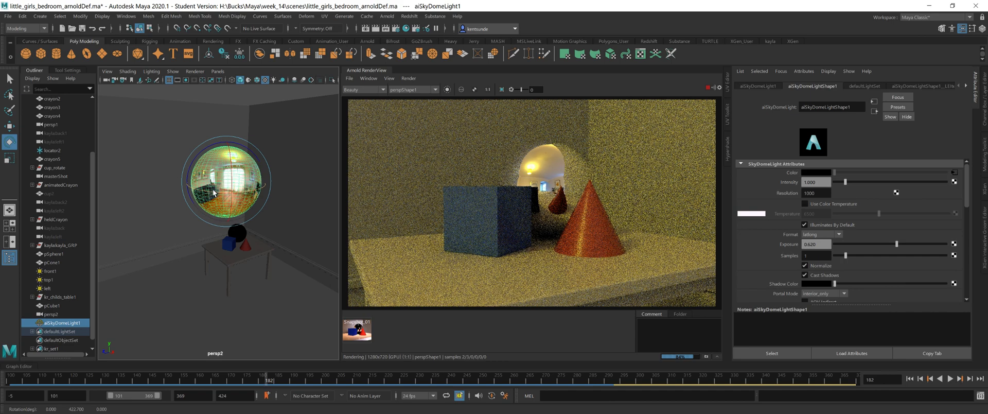
{"action": "left_click_drag", "start_coordinate": [207, 195], "coordinate": [241, 189]}
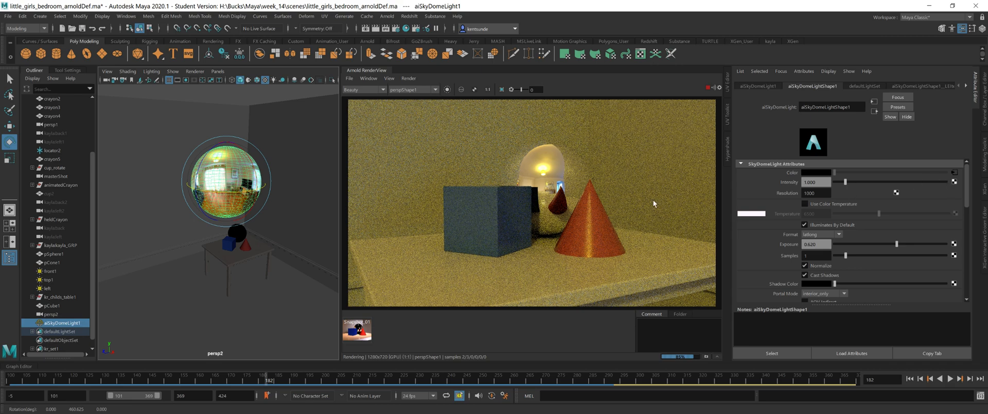
{"action": "mouse_move", "coordinate": [209, 191]}
{"action": "left_mouse_down"}
{"action": "mouse_move", "coordinate": [265, 189]}
{"action": "mouse_move", "coordinate": [214, 194]}
{"action": "left_mouse_up"}
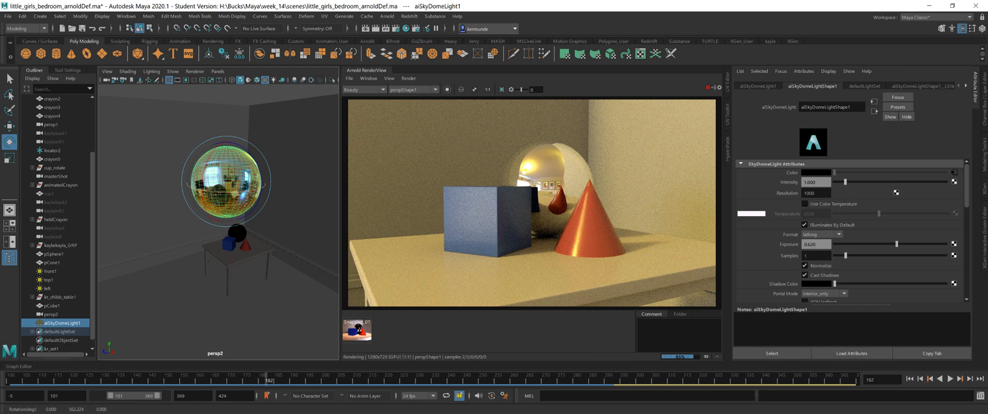
Step: Lower the skydome light's exposure to -0.840, and reduce it further toward the low end of its range
{"action": "left_click_drag", "start_coordinate": [896, 244], "coordinate": [879, 244]}
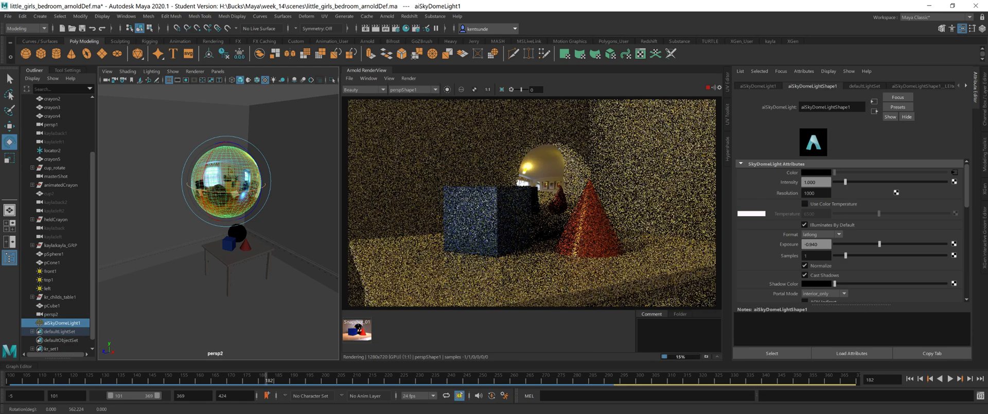
{"action": "left_click", "coordinate": [845, 256]}
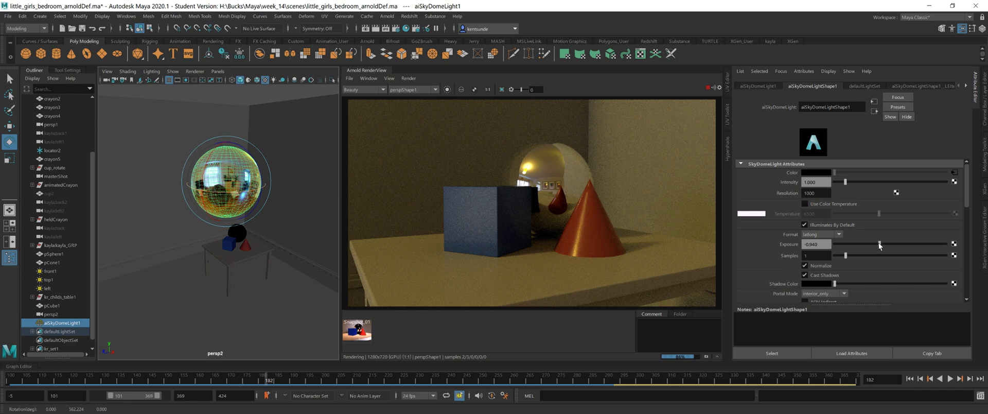
{"action": "left_click_drag", "start_coordinate": [879, 244], "coordinate": [842, 247]}
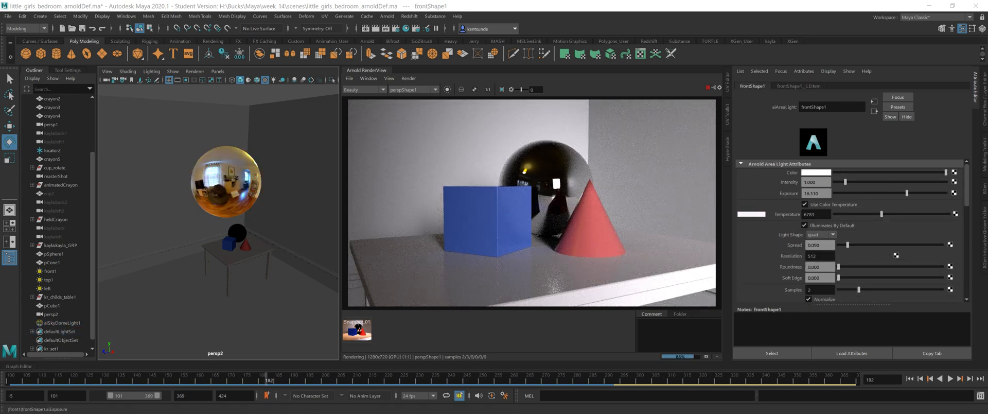
Step: Lower the front area light's exposure and set the top area light's exposure to 13.260
{"action": "left_click_drag", "start_coordinate": [907, 193], "coordinate": [898, 193]}
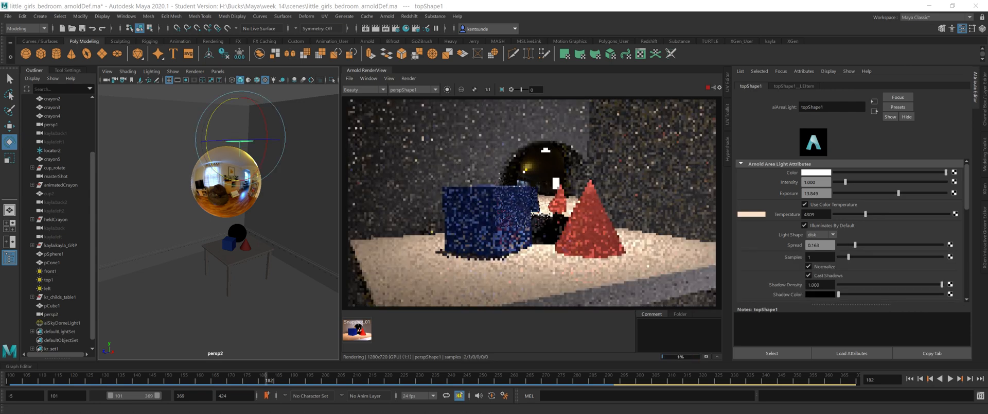
{"action": "mouse_move", "coordinate": [987, 158]}
{"action": "left_mouse_down"}
{"action": "mouse_move", "coordinate": [900, 158]}
{"action": "mouse_move", "coordinate": [858, 142]}
{"action": "mouse_move", "coordinate": [824, 153]}
{"action": "mouse_move", "coordinate": [987, 155]}
{"action": "left_mouse_up"}
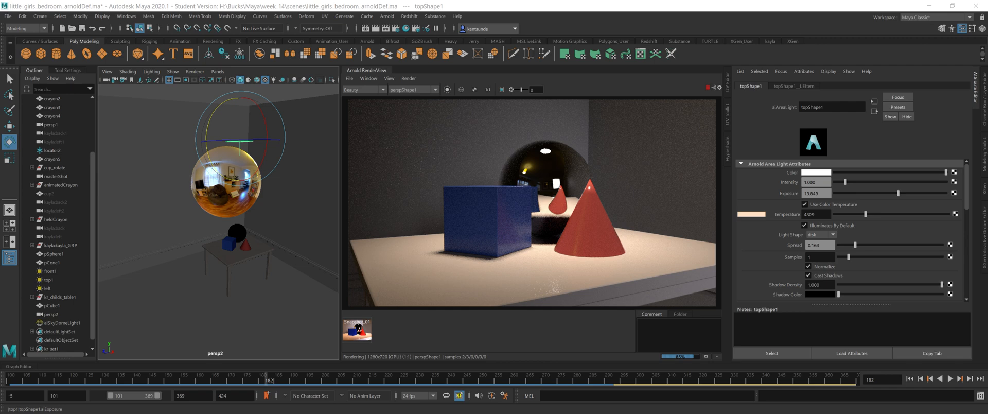
{"action": "mouse_move", "coordinate": [899, 193]}
{"action": "left_mouse_down"}
{"action": "mouse_move", "coordinate": [888, 193]}
{"action": "mouse_move", "coordinate": [896, 193]}
{"action": "left_mouse_up"}
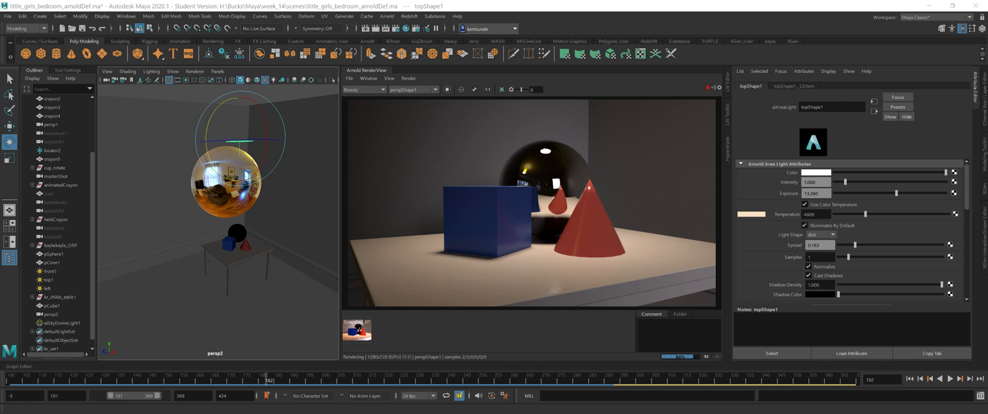
Step: Hide the top area light and set the skydome light's exposure to 0
{"action": "key", "text": "h"}
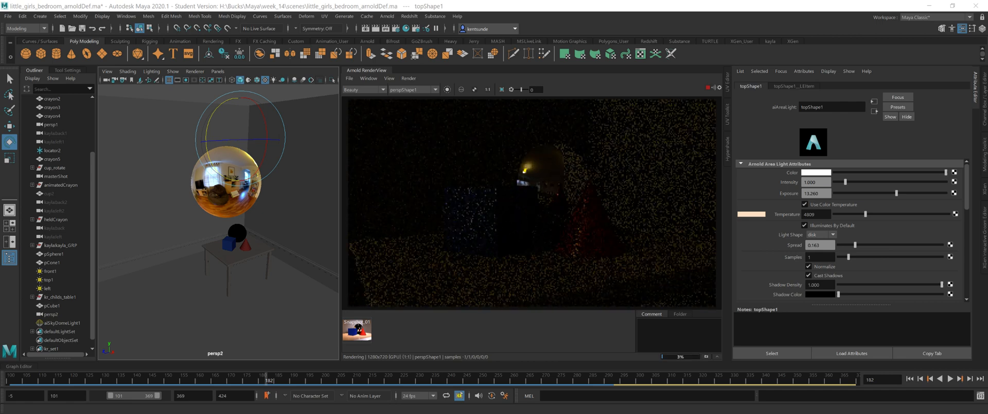
{"action": "left_click", "coordinate": [212, 196]}
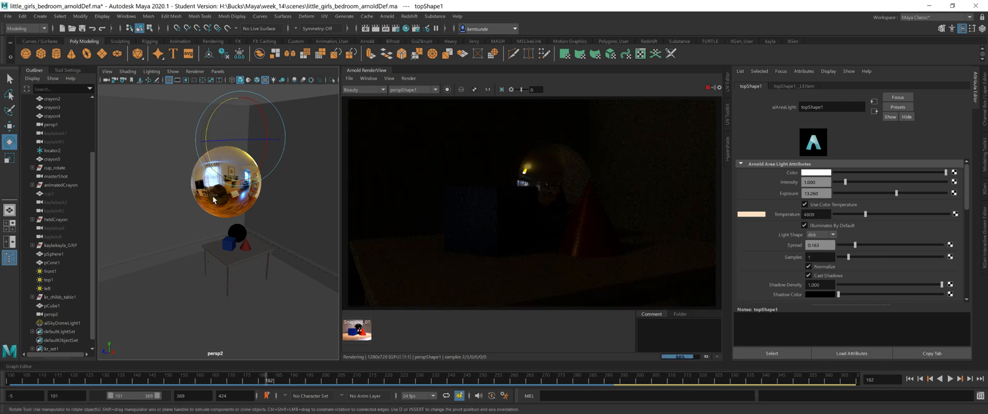
{"action": "mouse_move", "coordinate": [223, 193]}
{"action": "left_mouse_down", "text": "alt"}
{"action": "mouse_move", "coordinate": [247, 176]}
{"action": "mouse_move", "coordinate": [206, 199]}
{"action": "left_mouse_up", "text": "alt"}
{"action": "left_click", "coordinate": [205, 193]}
{"action": "left_click", "coordinate": [205, 194]}
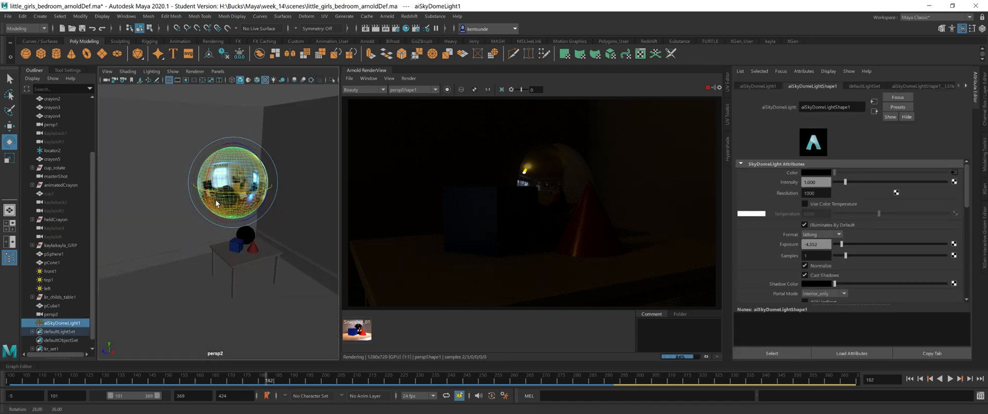
{"action": "left_click_drag", "start_coordinate": [821, 245], "coordinate": [733, 240]}
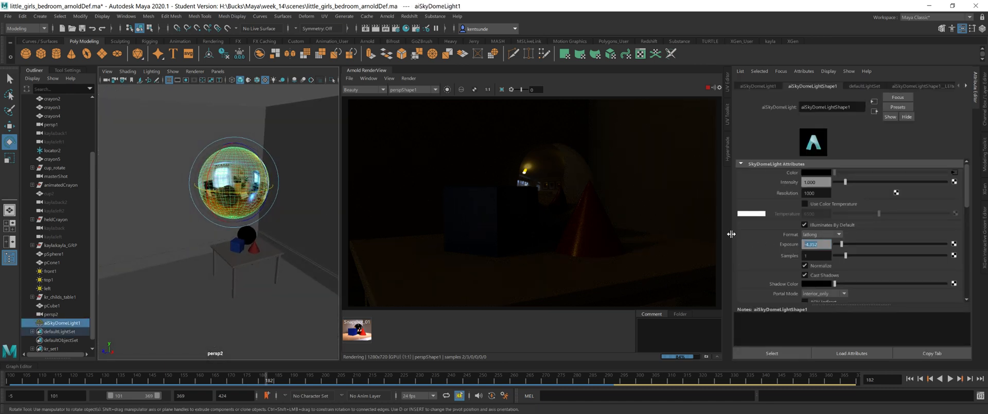
{"action": "type", "text": "0"}
{"action": "key", "text": "Tab"}
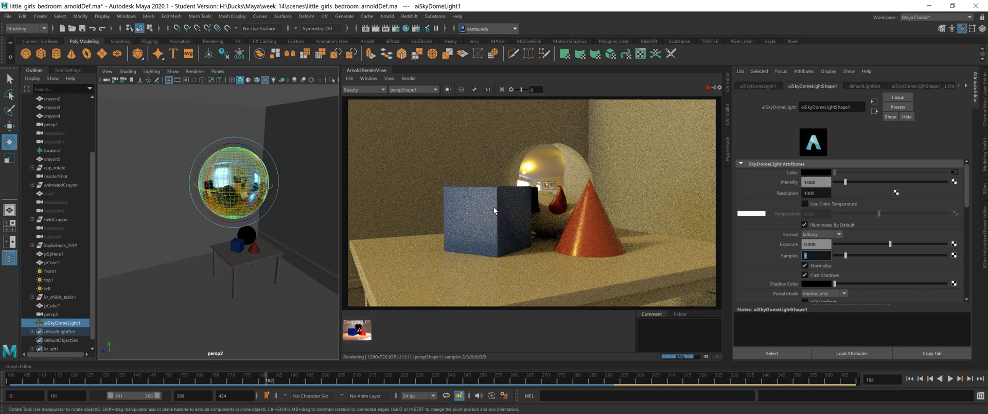
Step: Set the skydome light's samples to 2 and inspect the noise on the wall and blue cube up close in the render
{"action": "left_click", "coordinate": [360, 90]}
{"action": "left_click_drag", "start_coordinate": [846, 256], "coordinate": [853, 255]}
{"action": "scroll", "coordinate": [402, 198], "scroll_direction": "up", "scroll_amount": 6}
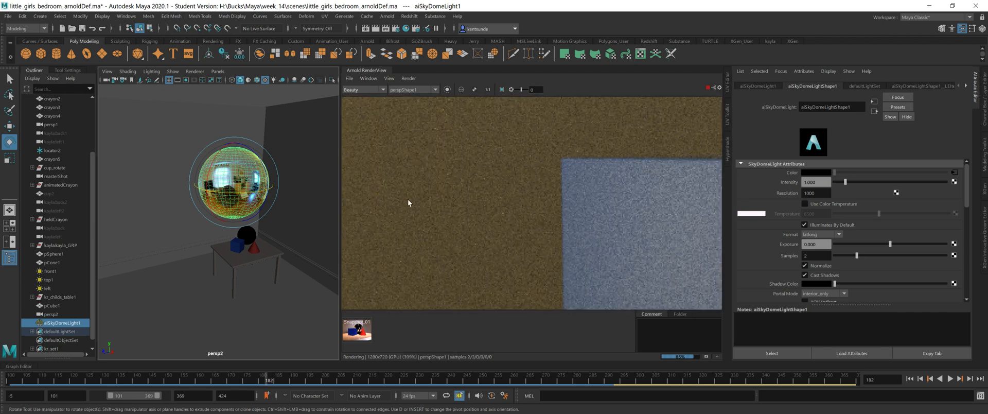
{"action": "scroll", "coordinate": [469, 228], "scroll_direction": "down", "scroll_amount": 6}
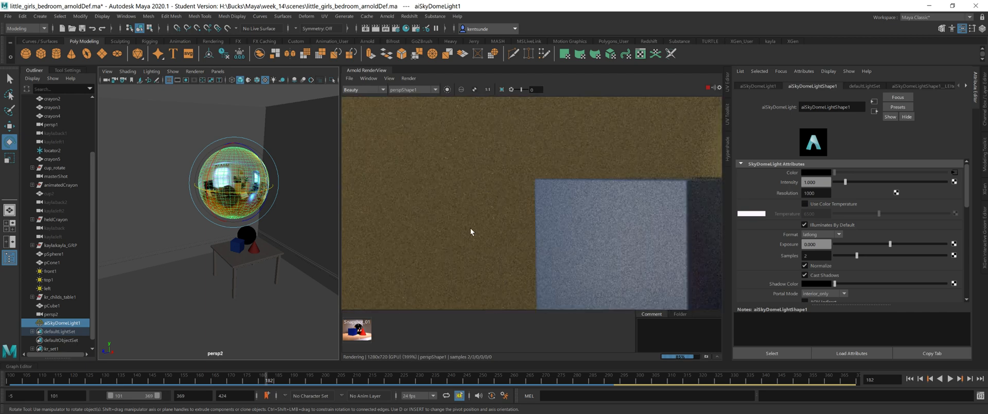
{"action": "middle_click_drag", "start_coordinate": [534, 261], "coordinate": [480, 236]}
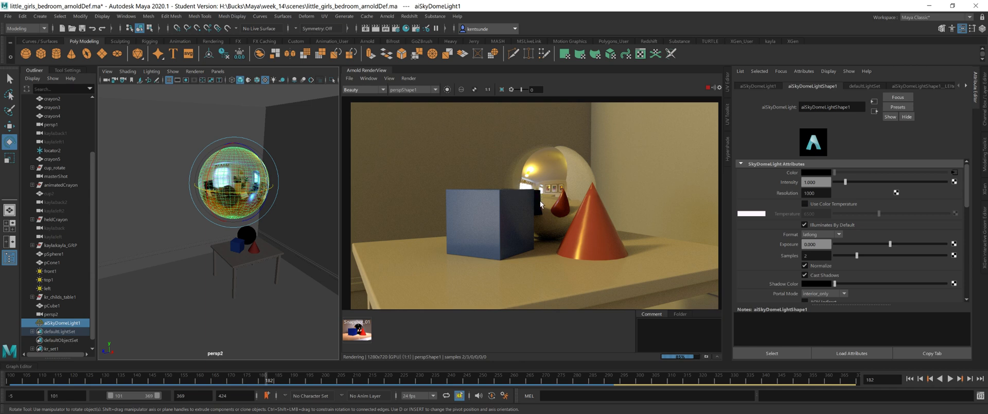
{"action": "middle_click_drag", "start_coordinate": [539, 202], "coordinate": [534, 198]}
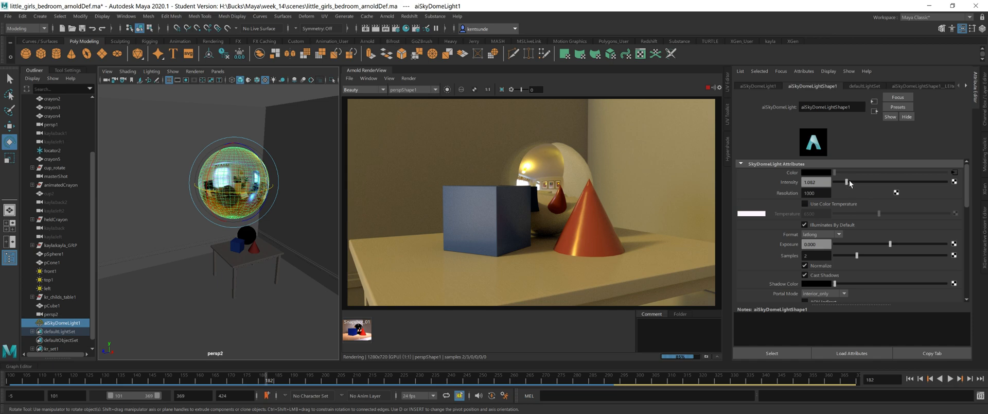
Step: Try a skydome light intensity of 2.191, and set it back to 1
{"action": "left_click_drag", "start_coordinate": [849, 181], "coordinate": [858, 182]}
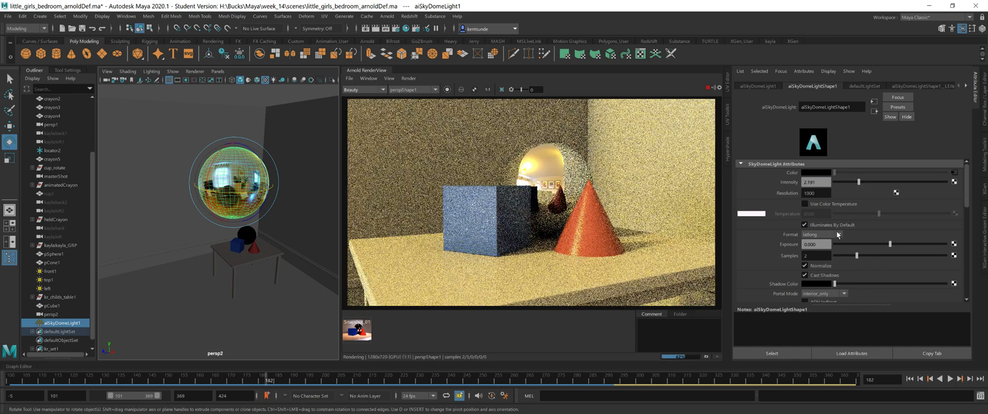
{"action": "double_click", "coordinate": [816, 182]}
{"action": "type", "text": "1"}
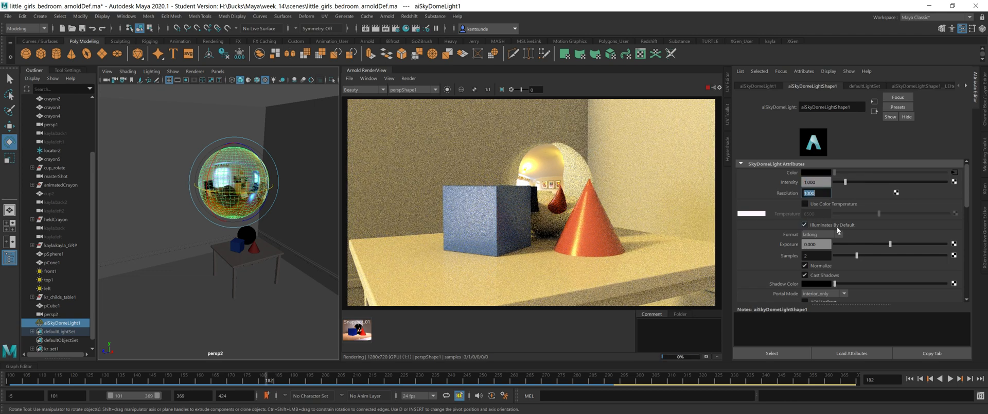
{"action": "key", "text": "Tab"}
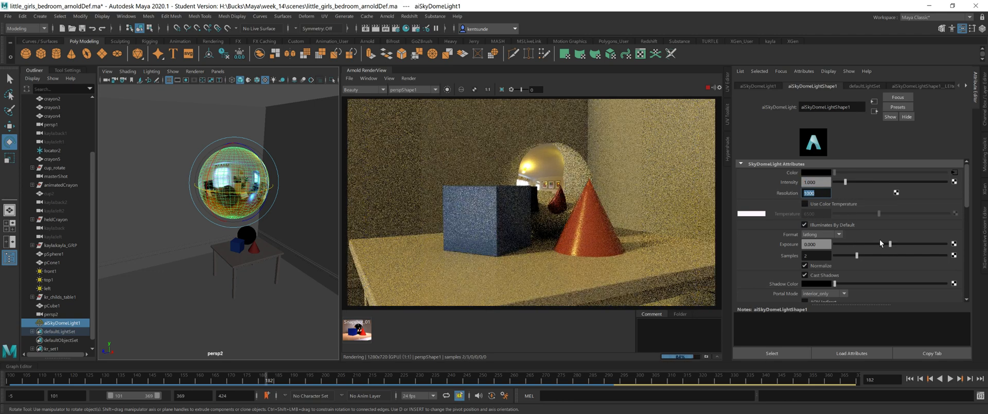
Step: Set the skydome light's exposure to 0.350
{"action": "left_click_drag", "start_coordinate": [890, 244], "coordinate": [887, 244]}
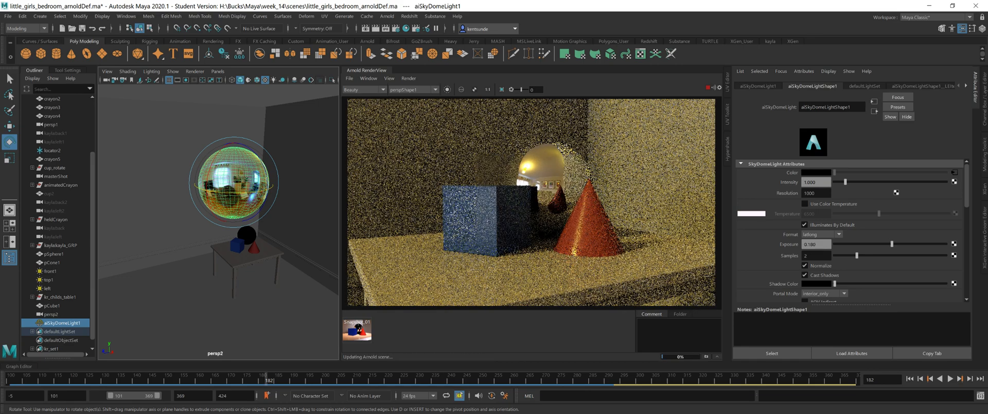
{"action": "left_click_drag", "start_coordinate": [887, 244], "coordinate": [894, 244]}
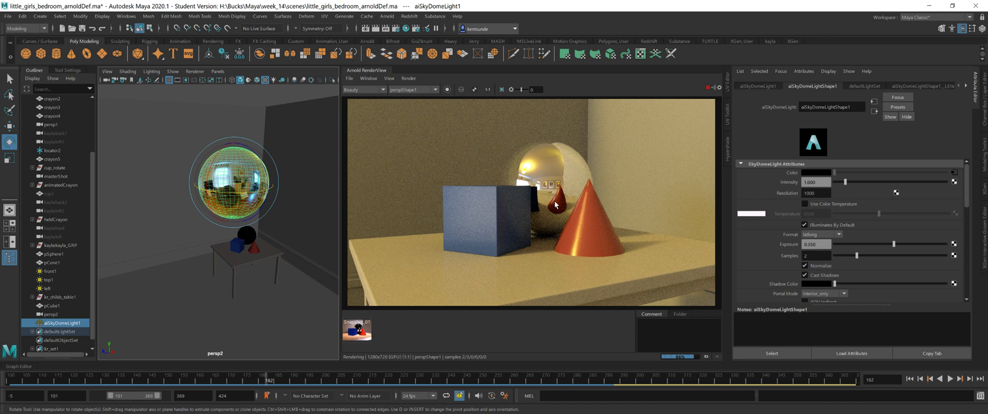
Step: Try several lighter grey shadow colors on the skydome light, and return the shadow color to black
{"action": "scroll", "coordinate": [787, 263], "scroll_direction": "down", "scroll_amount": 2}
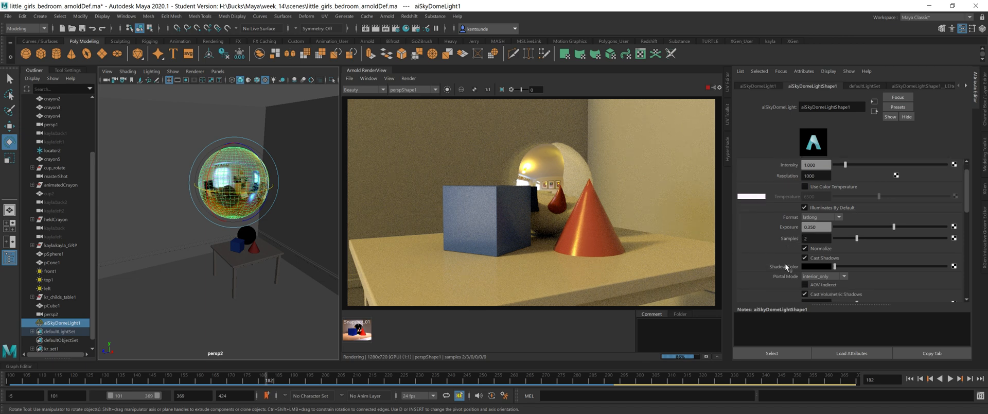
{"action": "scroll", "coordinate": [800, 236], "scroll_direction": "down", "scroll_amount": 1}
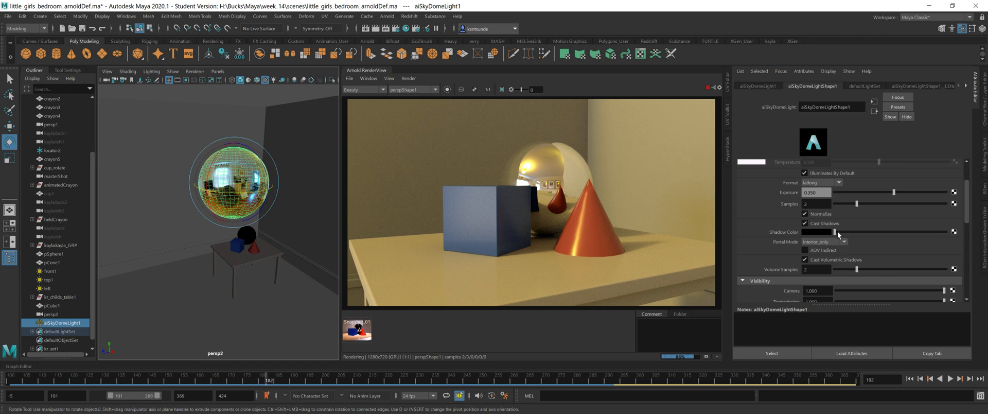
{"action": "left_click_drag", "start_coordinate": [838, 232], "coordinate": [857, 232]}
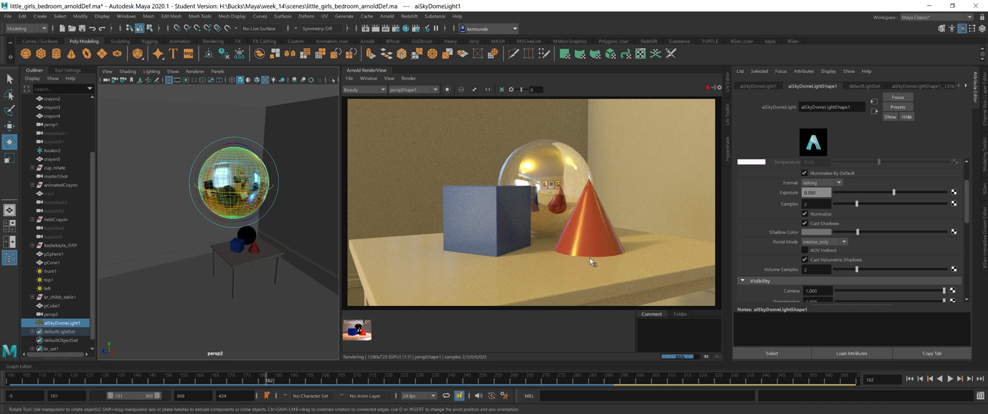
{"action": "left_click_drag", "start_coordinate": [862, 232], "coordinate": [899, 236]}
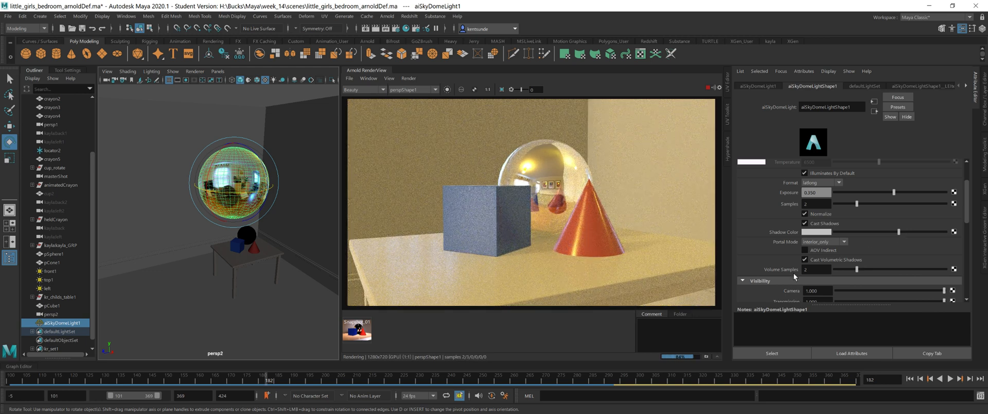
{"action": "left_click_drag", "start_coordinate": [899, 232], "coordinate": [878, 231]}
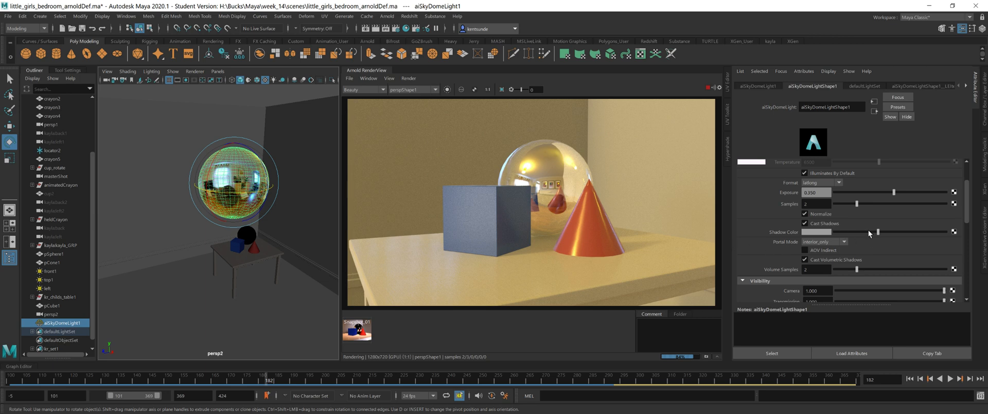
{"action": "left_click_drag", "start_coordinate": [878, 232], "coordinate": [829, 233]}
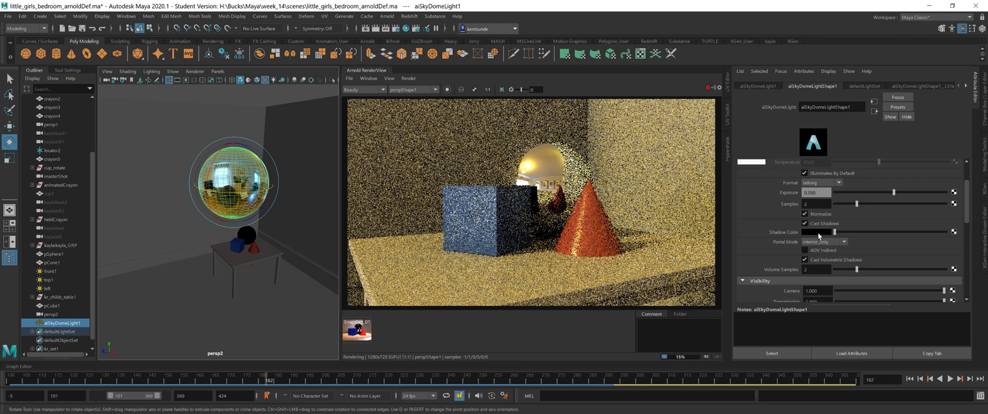
Step: Tint the skydome light's shadow color a very dark blue with hue 238.537 and value 0.025, raising its saturation above 0.240
{"action": "left_click", "coordinate": [818, 231]}
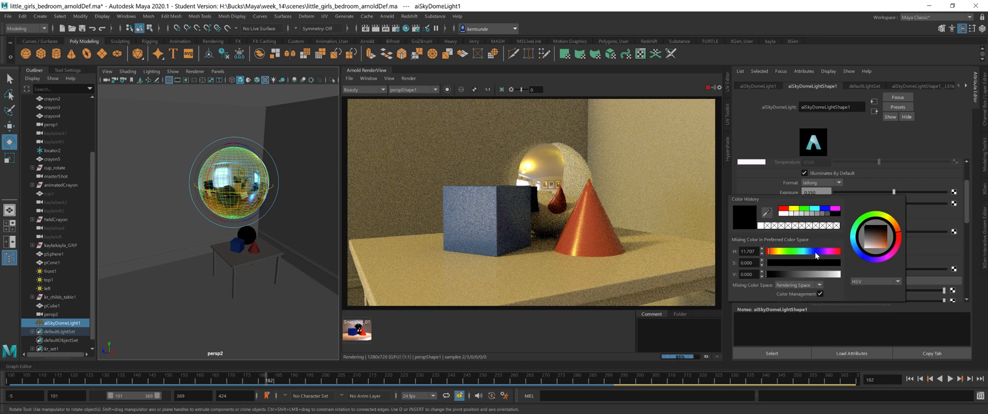
{"action": "left_click", "coordinate": [814, 251]}
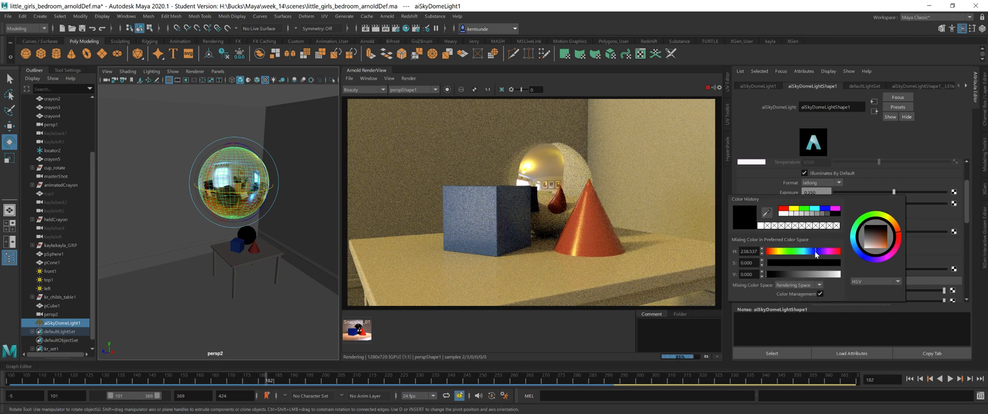
{"action": "left_click", "coordinate": [780, 275]}
{"action": "left_click", "coordinate": [784, 263]}
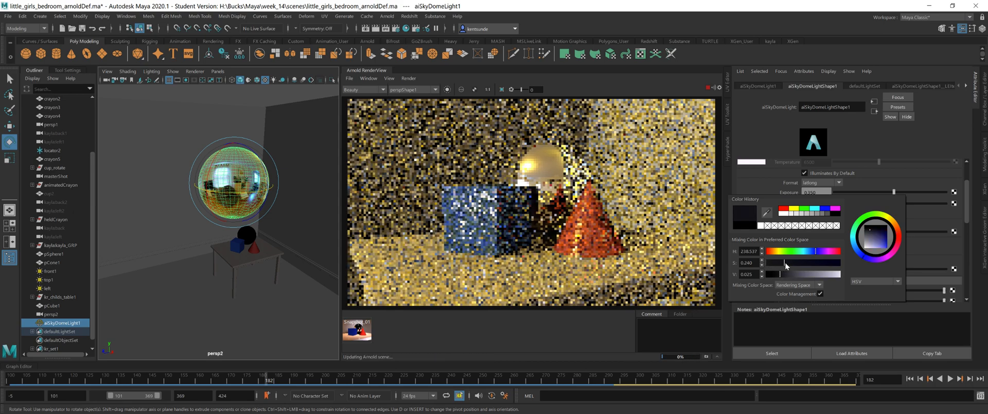
{"action": "left_click", "coordinate": [796, 263]}
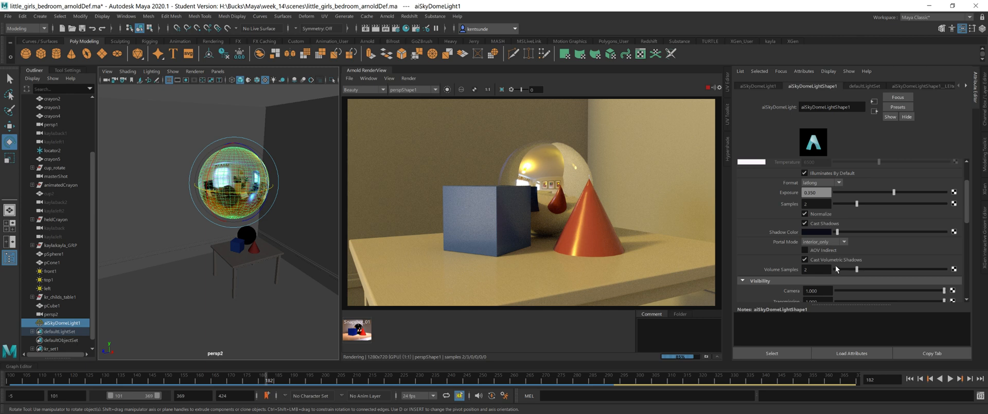
Step: Render through the perspShape2 camera with the HDRI background in view beyond the walls, and set the skydome light's camera visibility to 0
{"action": "scroll", "coordinate": [811, 254], "scroll_direction": "down", "scroll_amount": 1}
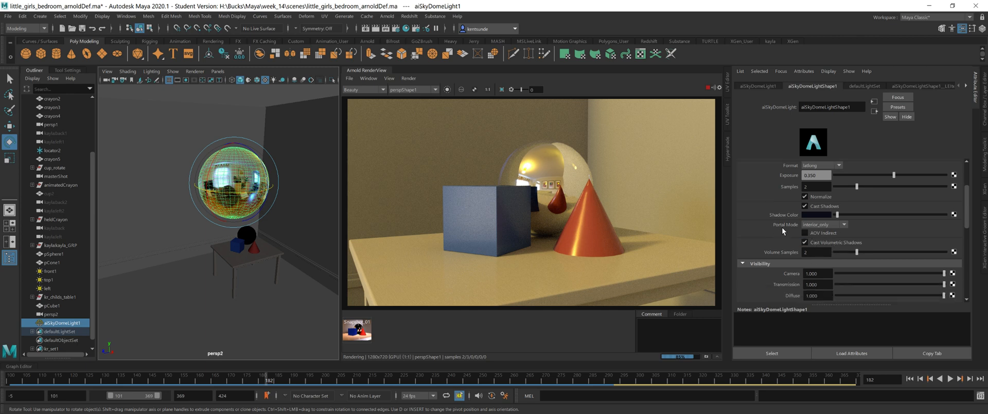
{"action": "scroll", "coordinate": [783, 227], "scroll_direction": "down", "scroll_amount": 3}
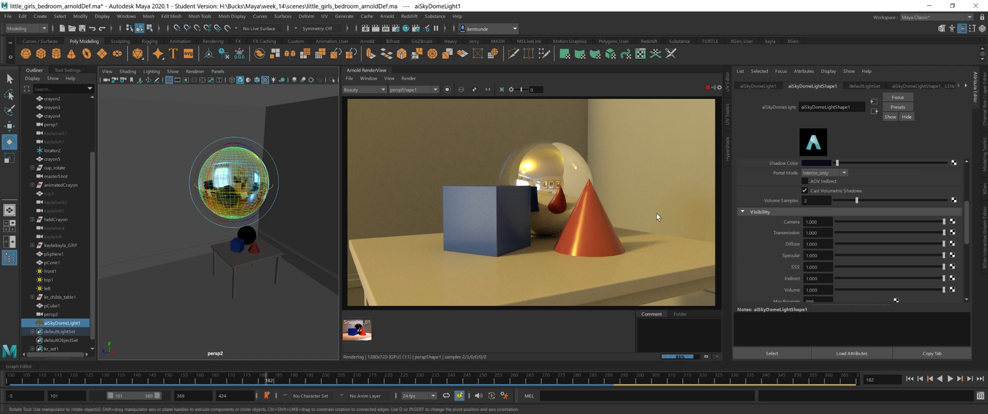
{"action": "mouse_move", "coordinate": [243, 209]}
{"action": "left_mouse_down", "text": "alt"}
{"action": "mouse_move", "coordinate": [196, 187]}
{"action": "mouse_move", "coordinate": [202, 239]}
{"action": "mouse_move", "coordinate": [231, 207]}
{"action": "left_mouse_up", "text": "alt"}
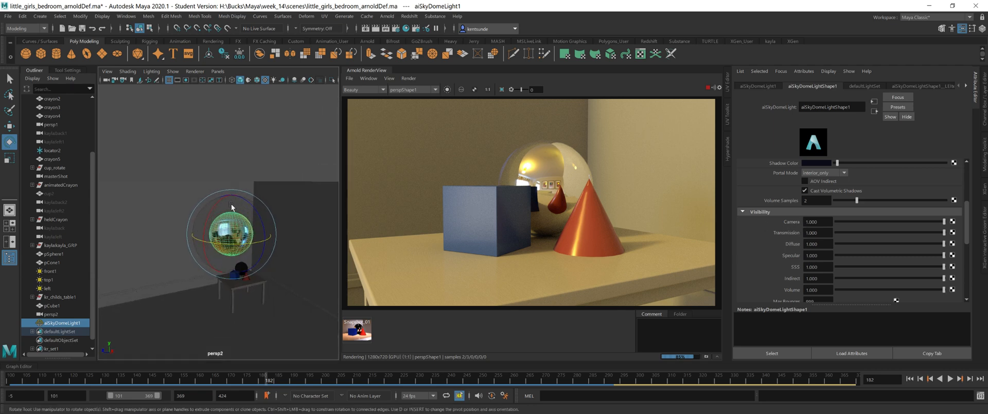
{"action": "left_click", "coordinate": [417, 89]}
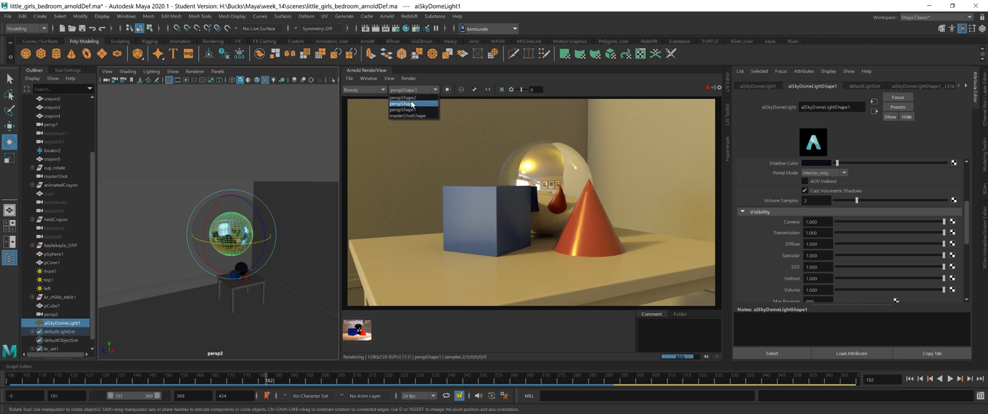
{"action": "left_click", "coordinate": [413, 102]}
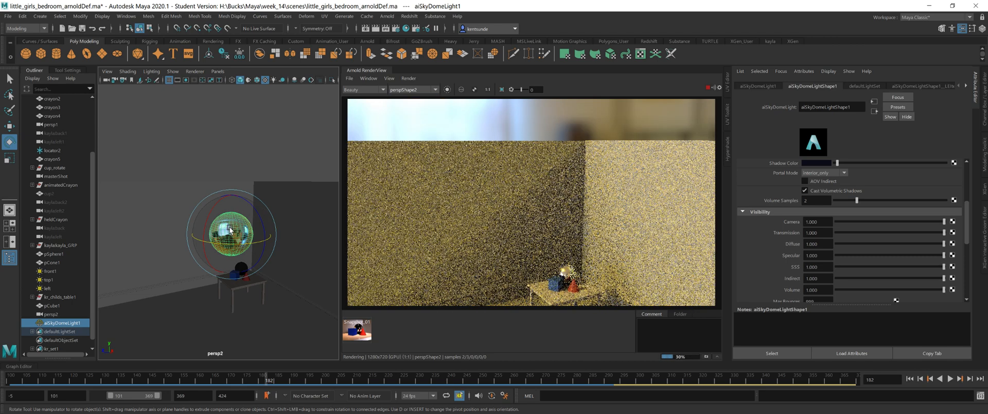
{"action": "mouse_move", "coordinate": [227, 226]}
{"action": "left_mouse_down", "text": "alt"}
{"action": "mouse_move", "coordinate": [180, 237]}
{"action": "mouse_move", "coordinate": [251, 240]}
{"action": "mouse_move", "coordinate": [234, 238]}
{"action": "left_mouse_up", "text": "alt"}
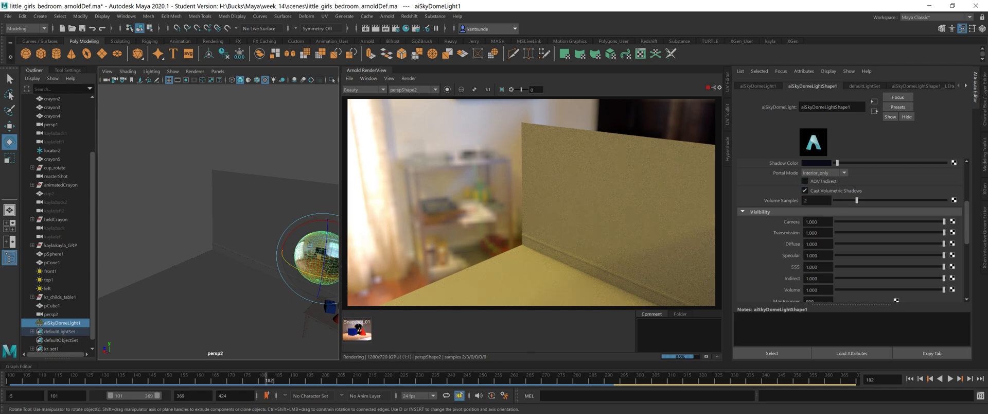
{"action": "mouse_move", "coordinate": [222, 220]}
{"action": "left_mouse_down", "text": "alt"}
{"action": "mouse_move", "coordinate": [264, 211]}
{"action": "mouse_move", "coordinate": [223, 211]}
{"action": "mouse_move", "coordinate": [221, 220]}
{"action": "left_mouse_up", "text": "alt"}
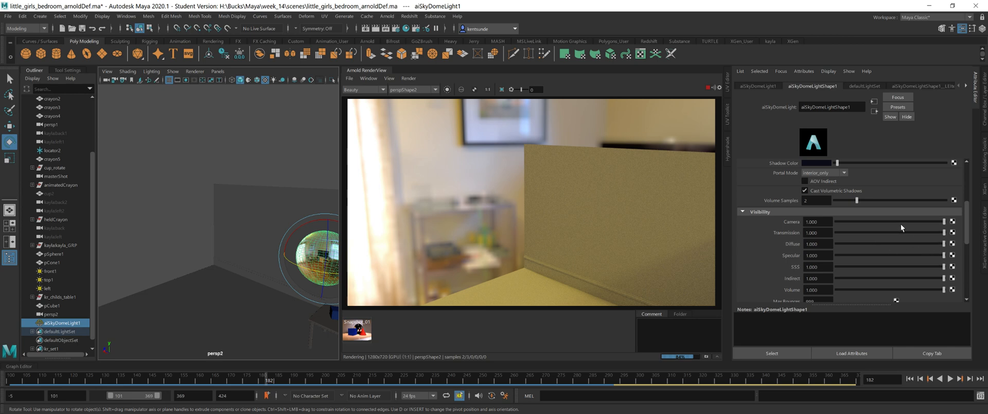
{"action": "left_click_drag", "start_coordinate": [901, 223], "coordinate": [822, 224]}
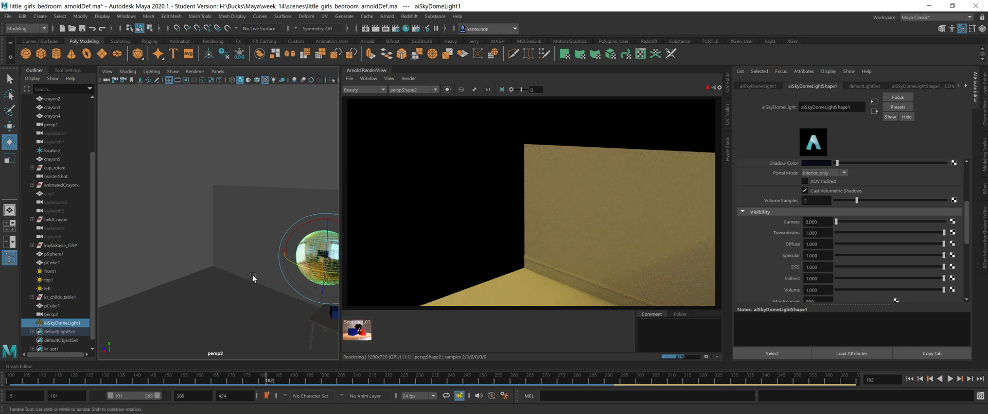
Step: Bring the table back into view and switch the render to the perspShape1 camera
{"action": "left_click_drag", "start_coordinate": [253, 276], "coordinate": [265, 202], "text": "alt"}
{"action": "left_click", "coordinate": [411, 90]}
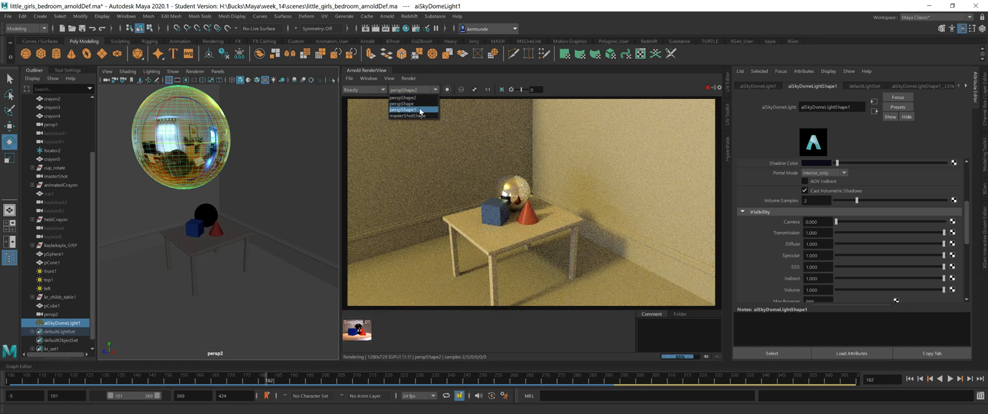
{"action": "left_click", "coordinate": [421, 110]}
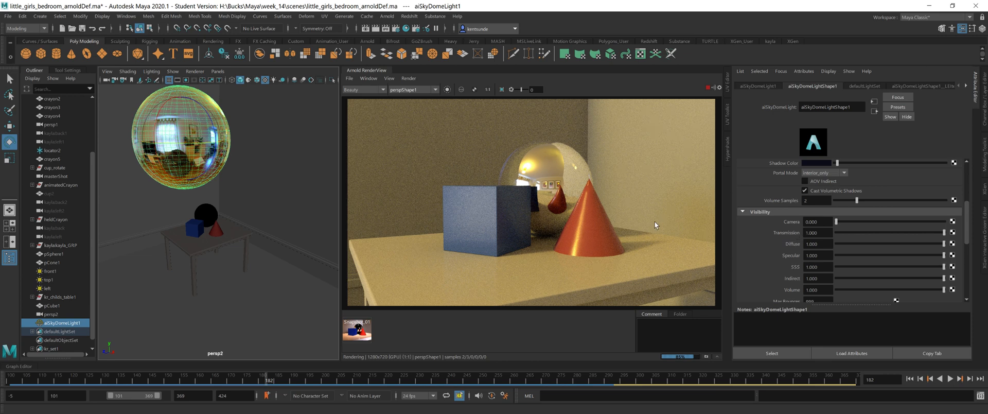
Step: Set the transmission weight of the blue cube's aiStandardSurface7 material to 0.688
{"action": "left_click", "coordinate": [462, 219]}
{"action": "left_click", "coordinate": [809, 86]}
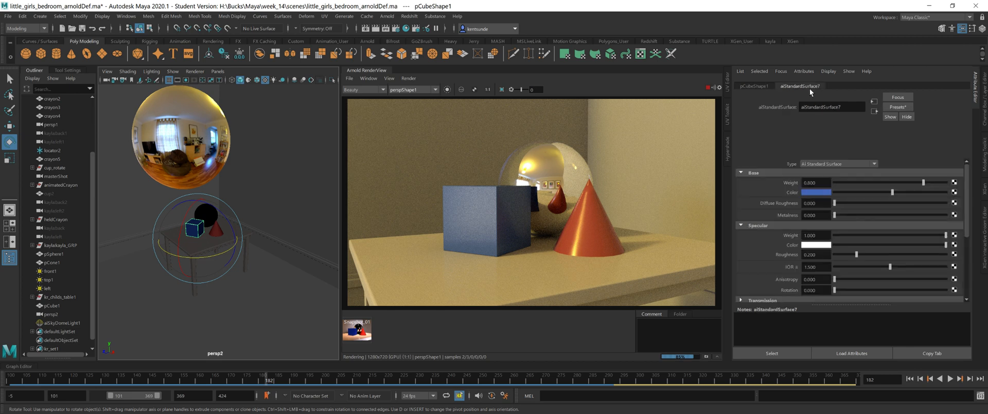
{"action": "scroll", "coordinate": [865, 247], "scroll_direction": "down", "scroll_amount": 3}
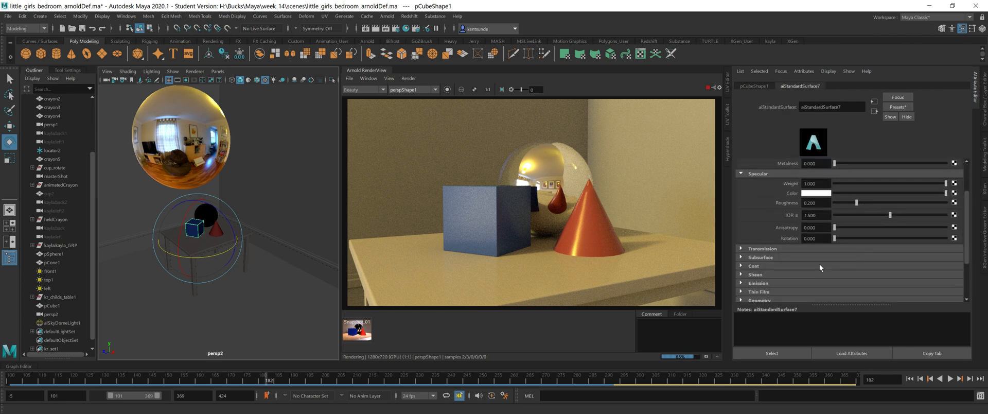
{"action": "left_click", "coordinate": [740, 249]}
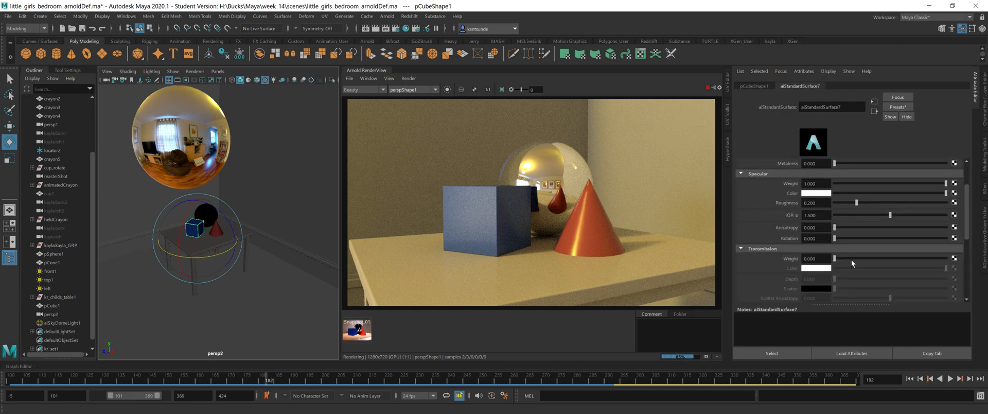
{"action": "left_click", "coordinate": [902, 258]}
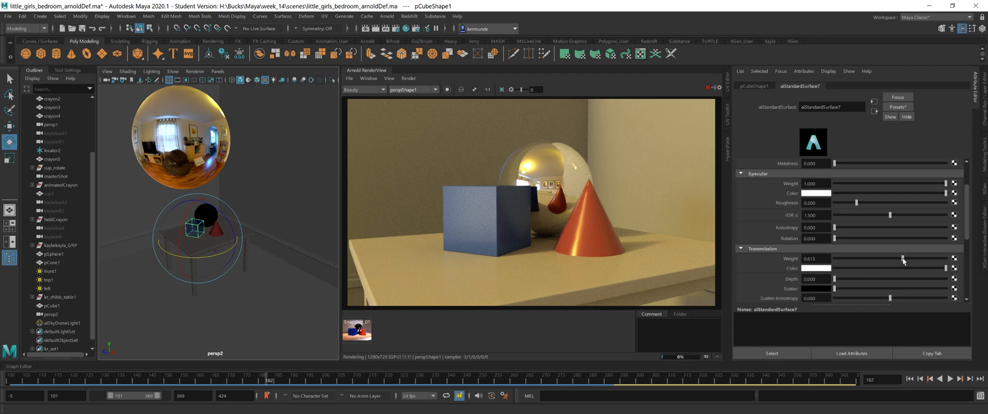
{"action": "left_click_drag", "start_coordinate": [912, 257], "coordinate": [914, 260]}
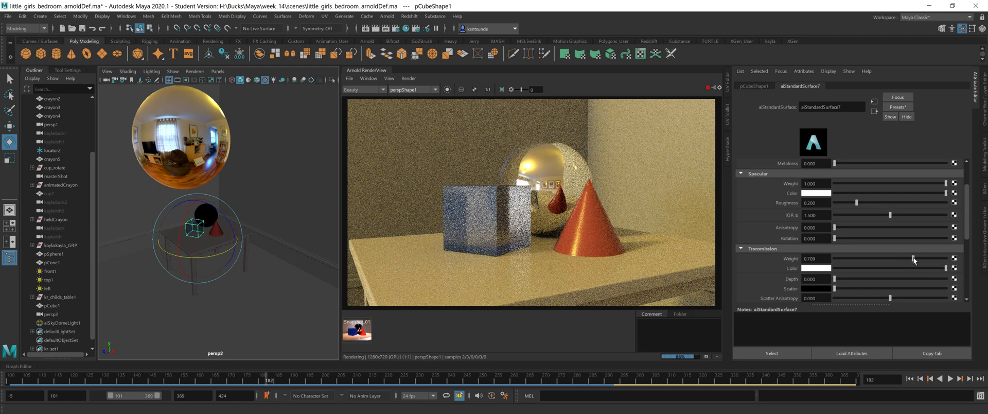
{"action": "left_click_drag", "start_coordinate": [914, 260], "coordinate": [911, 260]}
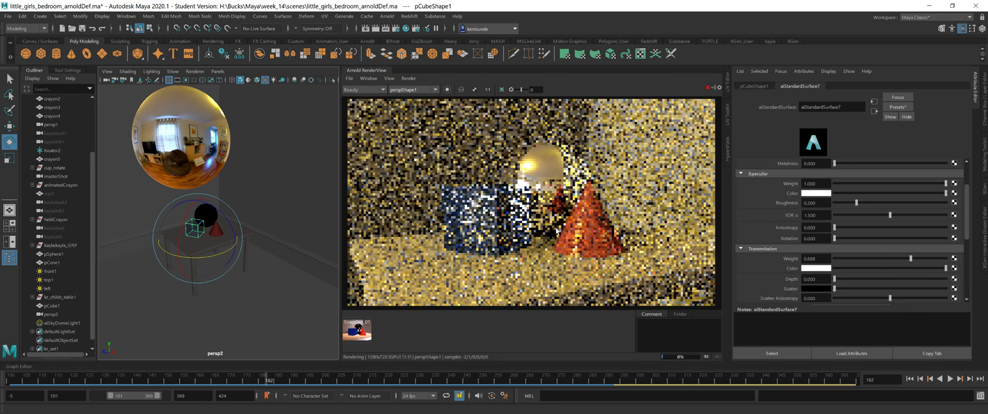
Step: Render through the perspShape2 camera and raise the cube from the table to above the top of the walls
{"action": "left_click", "coordinate": [412, 91]}
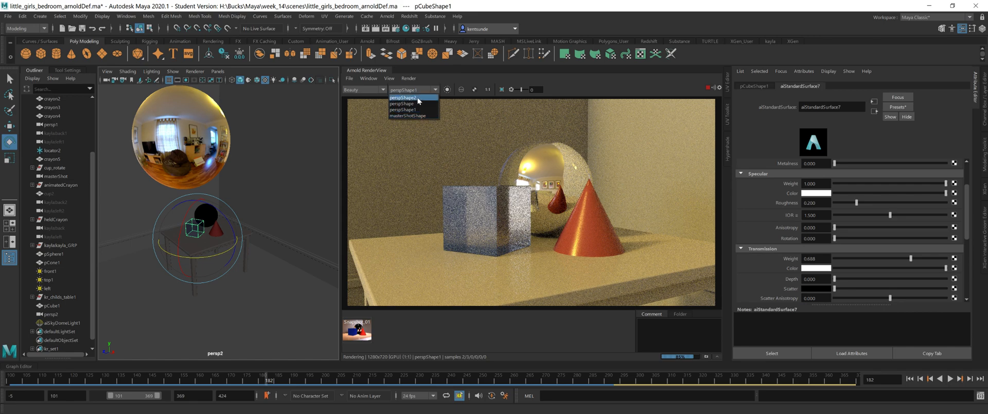
{"action": "left_click", "coordinate": [419, 97]}
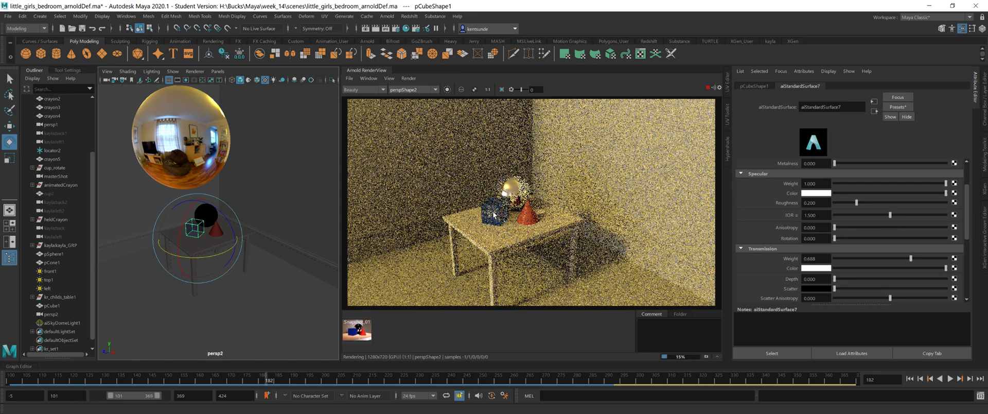
{"action": "scroll", "coordinate": [260, 247], "scroll_direction": "down", "scroll_amount": 5}
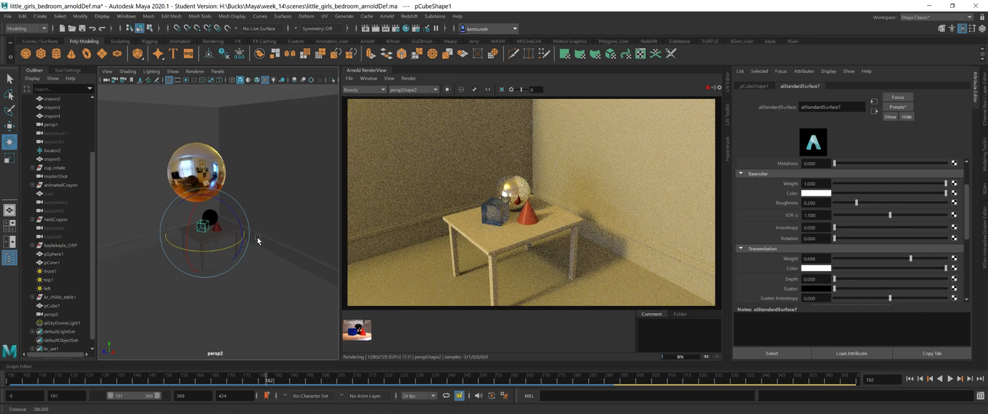
{"action": "middle_click_drag", "start_coordinate": [251, 199], "coordinate": [253, 276], "text": "alt"}
{"action": "key", "text": "w"}
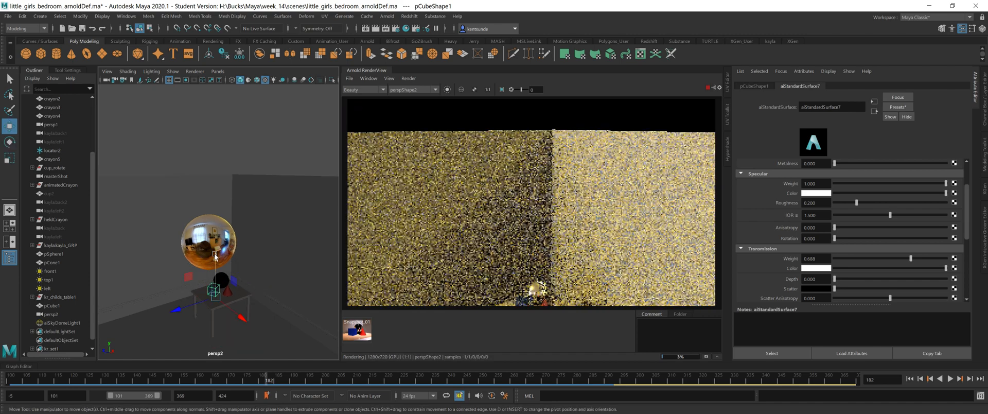
{"action": "left_click_drag", "start_coordinate": [214, 253], "coordinate": [227, 114]}
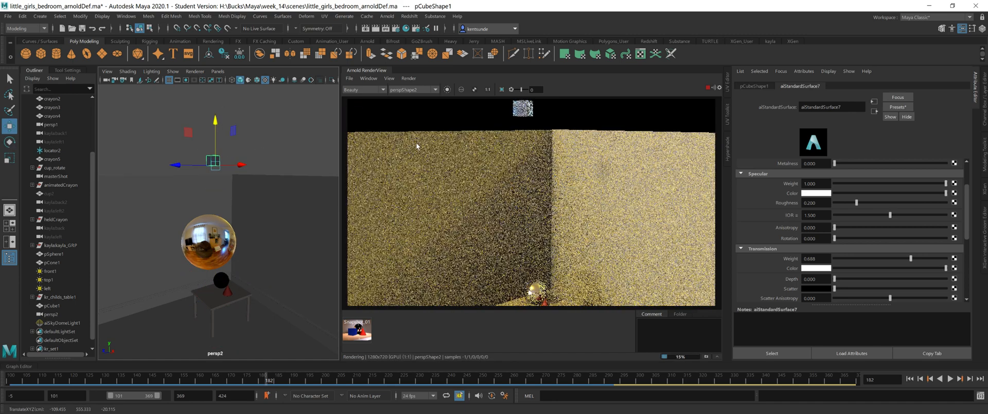
{"action": "middle_click_drag", "start_coordinate": [198, 172], "coordinate": [196, 214], "text": "alt"}
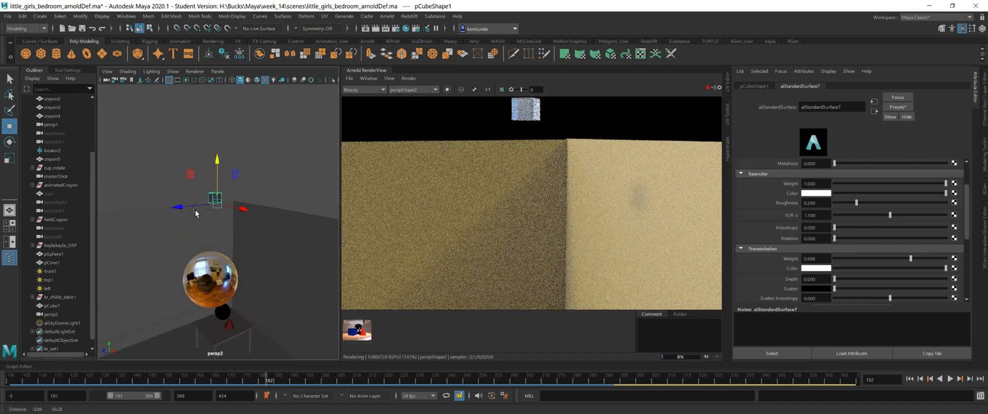
{"action": "right_click_drag", "start_coordinate": [196, 214], "coordinate": [366, 227], "text": "alt"}
{"action": "right_click_drag", "start_coordinate": [206, 193], "coordinate": [288, 192], "text": "alt"}
{"action": "middle_click_drag", "start_coordinate": [288, 192], "coordinate": [267, 226], "text": "alt"}
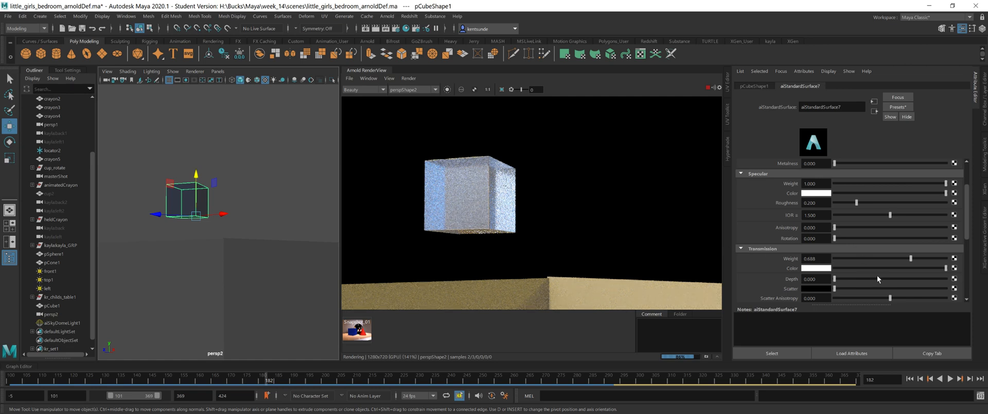
Step: Set the skydome light's transmission visibility to 0 while the raised cube is being rendered
{"action": "scroll", "coordinate": [877, 273], "scroll_direction": "down", "scroll_amount": 3}
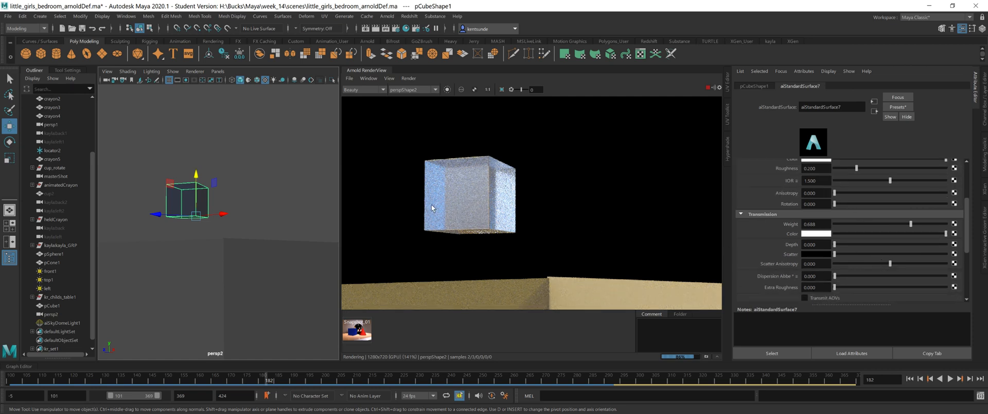
{"action": "left_click", "coordinate": [51, 322]}
{"action": "scroll", "coordinate": [256, 203], "scroll_direction": "up", "scroll_amount": 1}
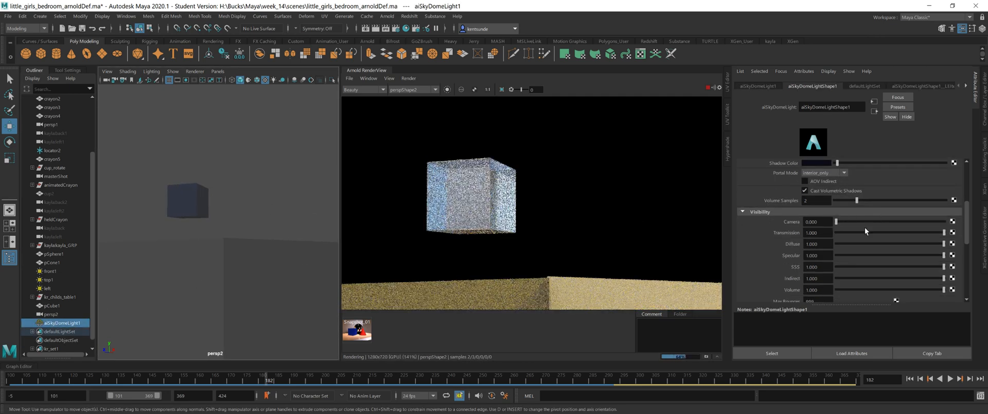
{"action": "left_click_drag", "start_coordinate": [877, 233], "coordinate": [779, 233]}
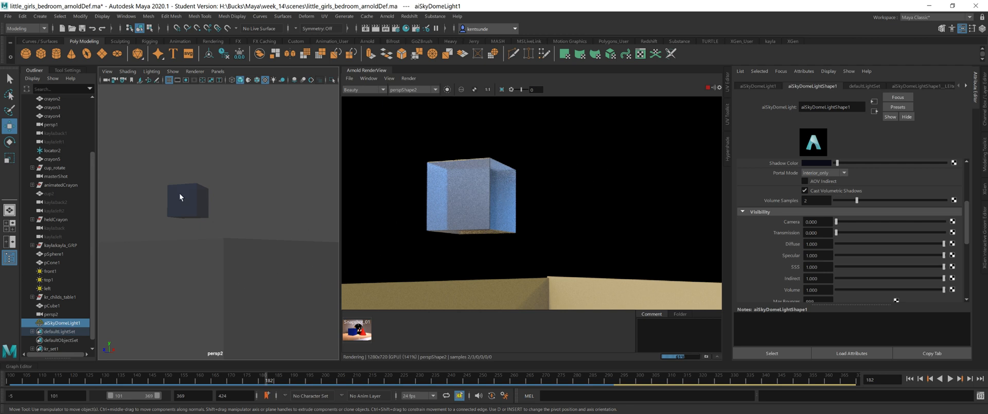
Step: Undo the skydome light's transmission change and the cube's move above the walls
{"action": "key", "text": "ctrl+z"}
{"action": "key", "text": "ctrl+z"}
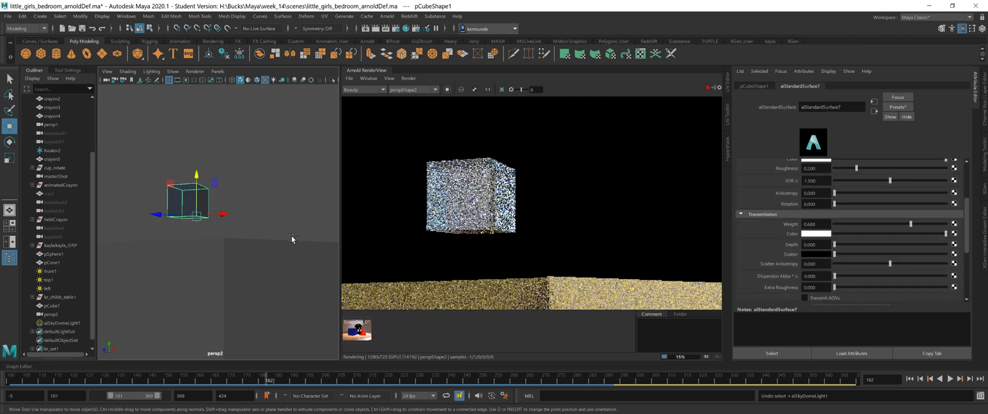
{"action": "key", "text": "ctrl+z"}
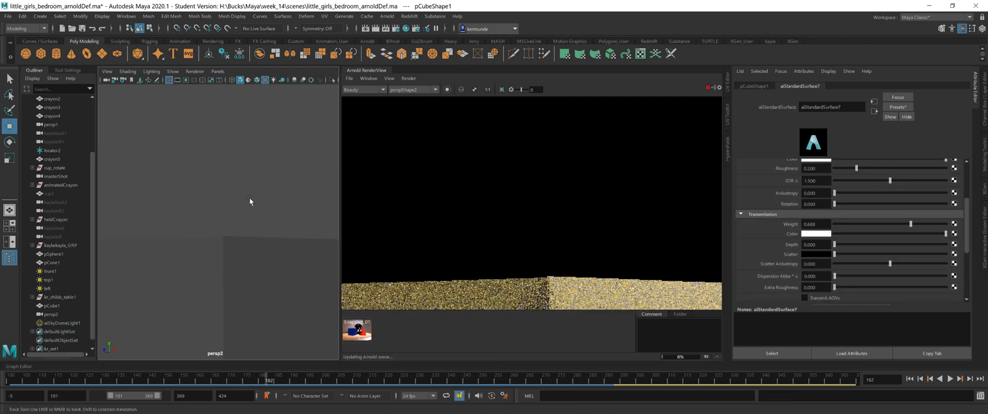
Step: Frame the cube and cone on the table and render them through the perspShape1 camera
{"action": "left_click_drag", "start_coordinate": [249, 200], "coordinate": [234, 212], "text": "alt"}
{"action": "middle_click_drag", "start_coordinate": [226, 289], "coordinate": [256, 164], "text": "alt"}
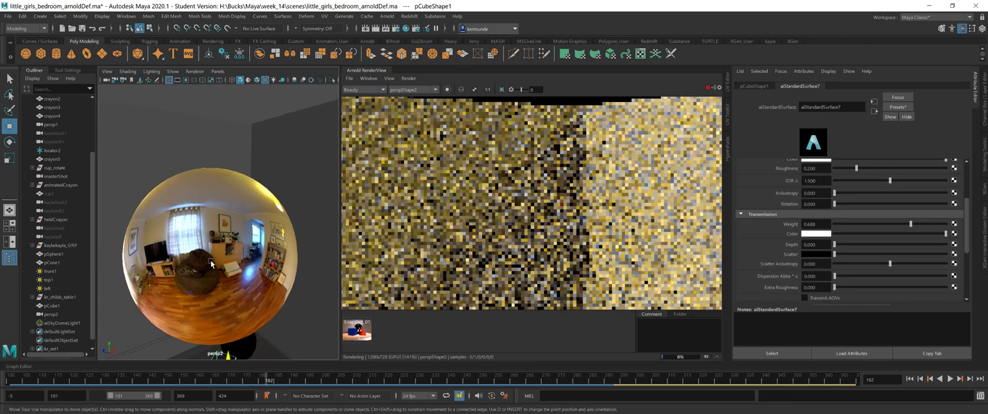
{"action": "middle_click_drag", "start_coordinate": [212, 258], "coordinate": [228, 186], "text": "alt"}
{"action": "key", "text": "f"}
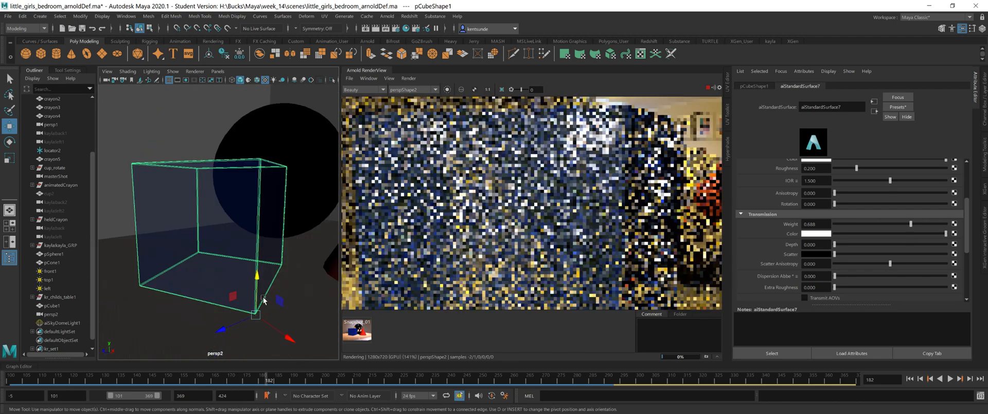
{"action": "right_click_drag", "start_coordinate": [260, 295], "coordinate": [101, 272], "text": "alt"}
{"action": "left_click_drag", "start_coordinate": [218, 273], "coordinate": [232, 310], "text": "alt"}
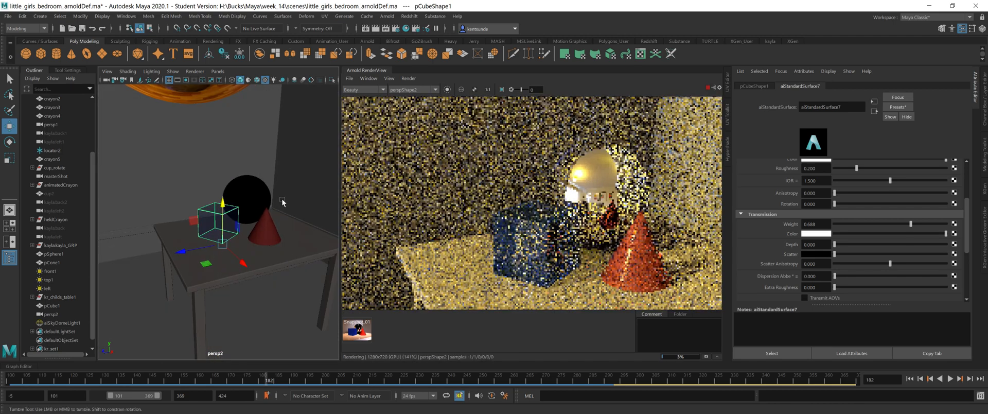
{"action": "left_click_drag", "start_coordinate": [282, 199], "coordinate": [246, 201], "text": "alt"}
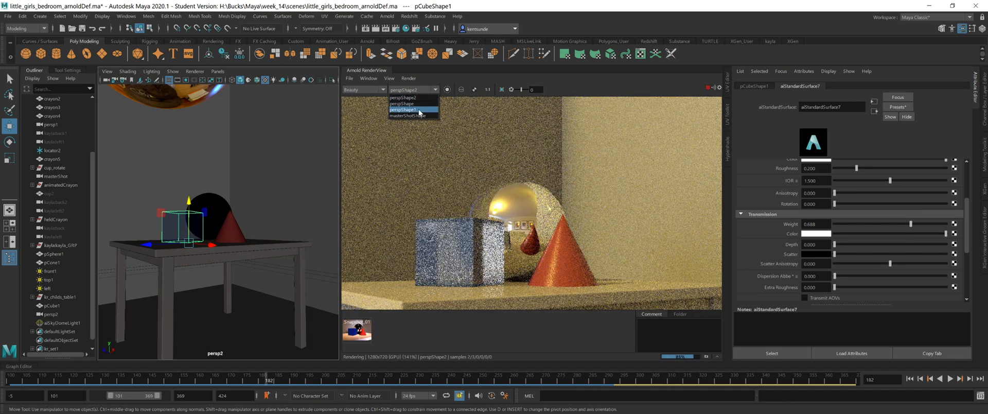
{"action": "left_click", "coordinate": [418, 108]}
{"action": "scroll", "coordinate": [565, 232], "scroll_direction": "down", "scroll_amount": 2}
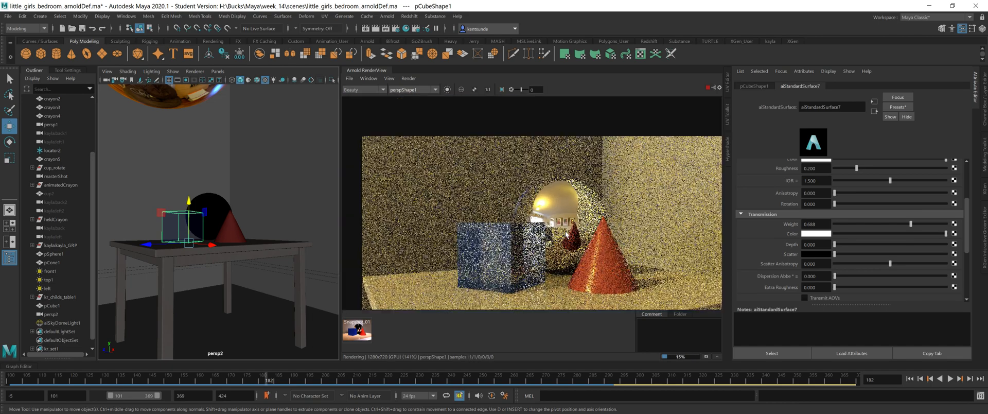
{"action": "scroll", "coordinate": [564, 234], "scroll_direction": "up", "scroll_amount": 2}
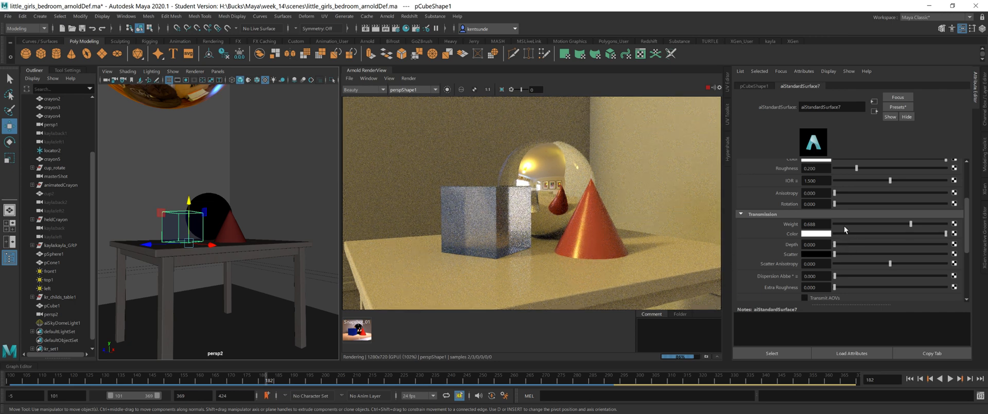
Step: Set the transmission visibility of aiSkyDomeLight1 to 0
{"action": "left_click", "coordinate": [57, 323]}
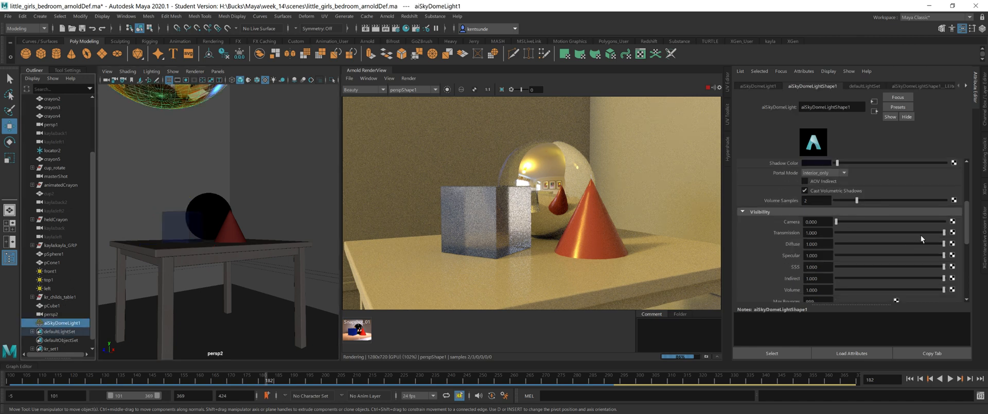
{"action": "left_click_drag", "start_coordinate": [932, 230], "coordinate": [838, 224]}
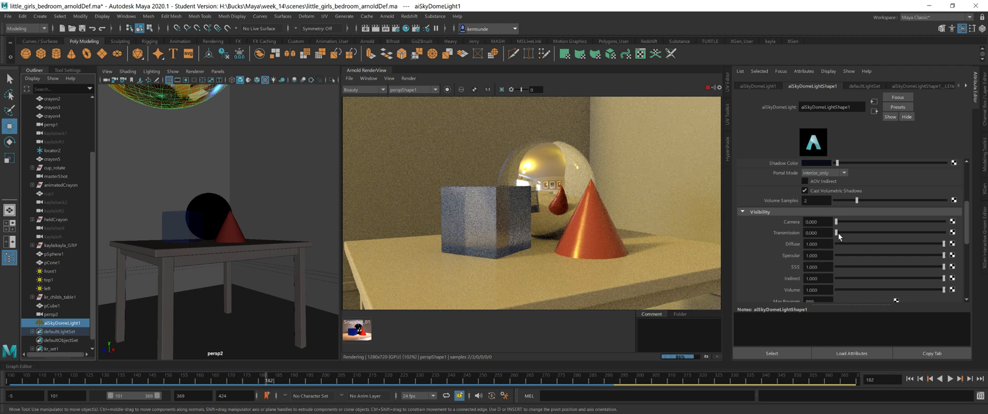
Step: Test the skydome light's diffuse and specular visibility at 0 in turn, ending with diffuse at 0 and specular at 1
{"action": "left_click_drag", "start_coordinate": [851, 243], "coordinate": [818, 243]}
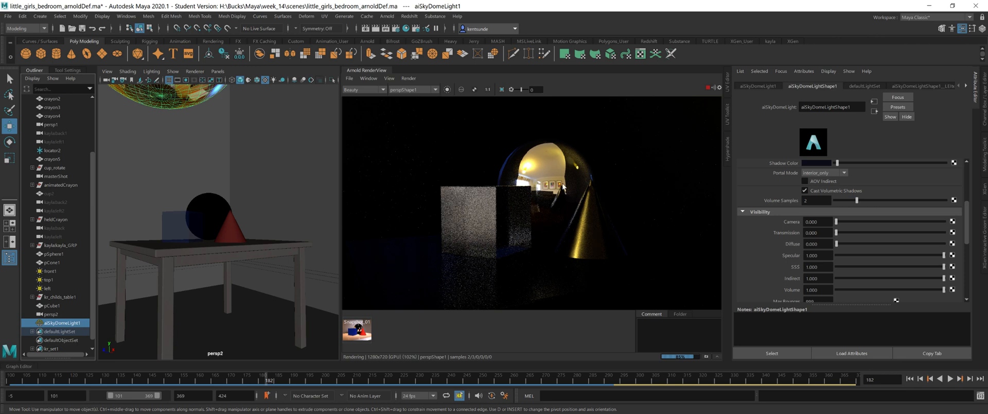
{"action": "left_click_drag", "start_coordinate": [902, 243], "coordinate": [815, 254]}
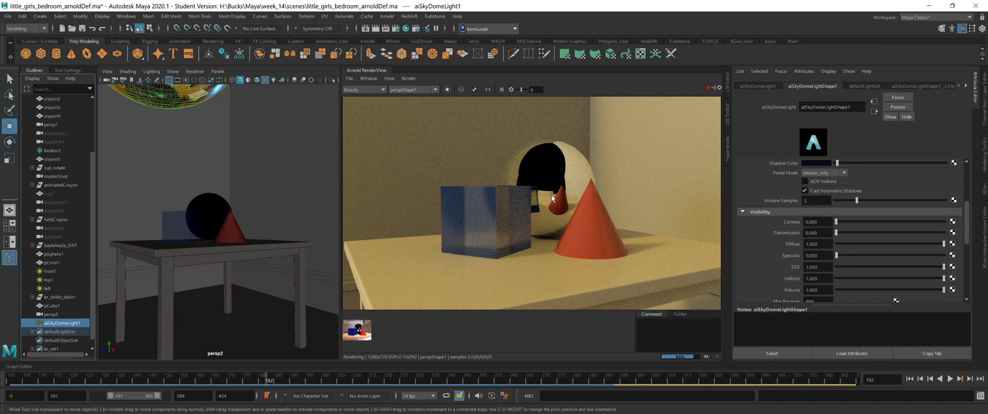
{"action": "left_click_drag", "start_coordinate": [836, 259], "coordinate": [833, 243]}
{"action": "left_click", "coordinate": [942, 244]}
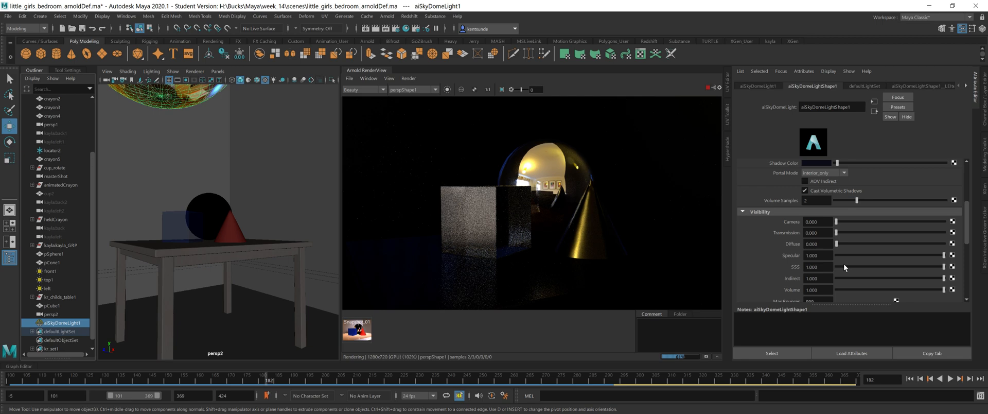
Step: Try lowering the skydome light's SSS, indirect and volume visibility, and return each of them to 1
{"action": "left_click_drag", "start_coordinate": [839, 268], "coordinate": [827, 290]}
{"action": "left_click_drag", "start_coordinate": [929, 267], "coordinate": [950, 290]}
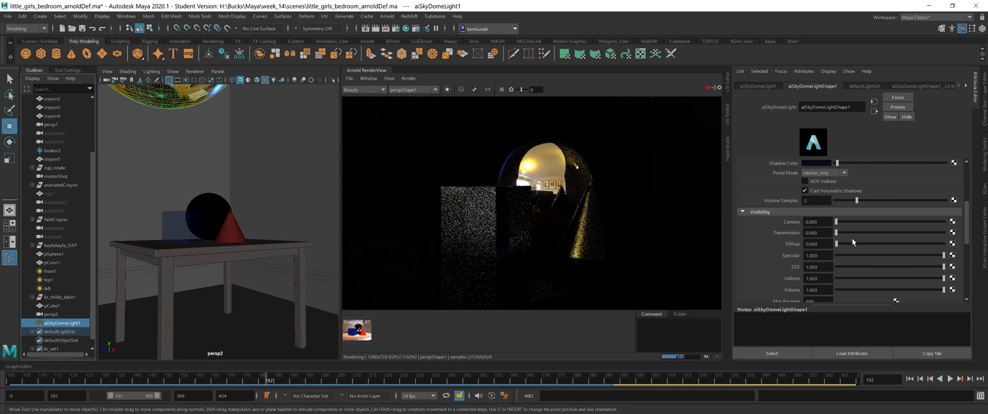
Step: Restore the skydome light's diffuse visibility to 1, try specular visibility at 0.369, and return specular to 1
{"action": "left_click_drag", "start_coordinate": [837, 244], "coordinate": [875, 255]}
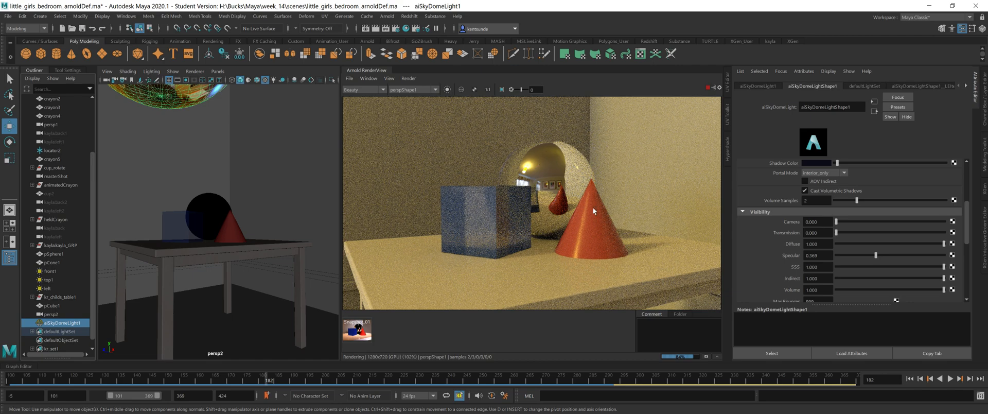
{"action": "left_click_drag", "start_coordinate": [936, 254], "coordinate": [951, 256]}
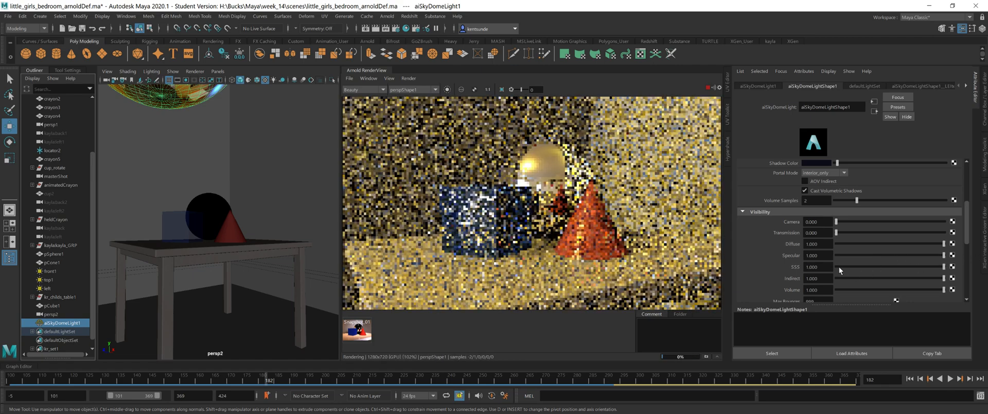
{"action": "left_click", "coordinate": [817, 243]}
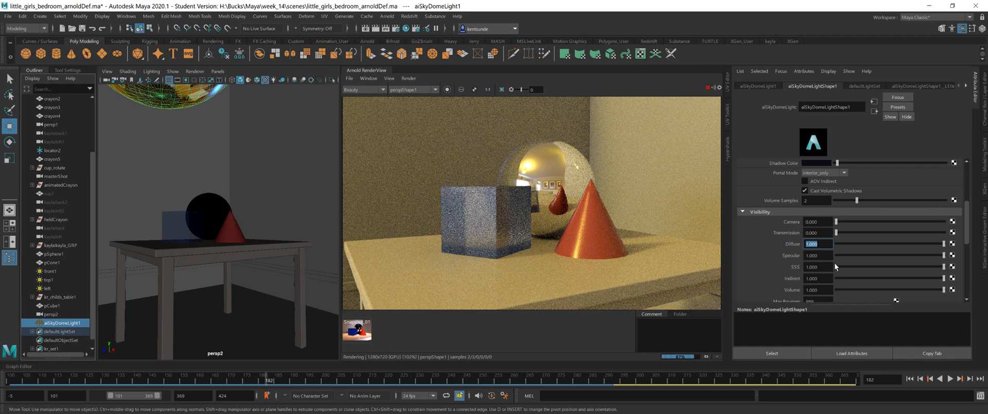
Step: Try the skydome light's diffuse visibility at 2 and return it to 1
{"action": "type", "text": "2"}
{"action": "key", "text": "Tab"}
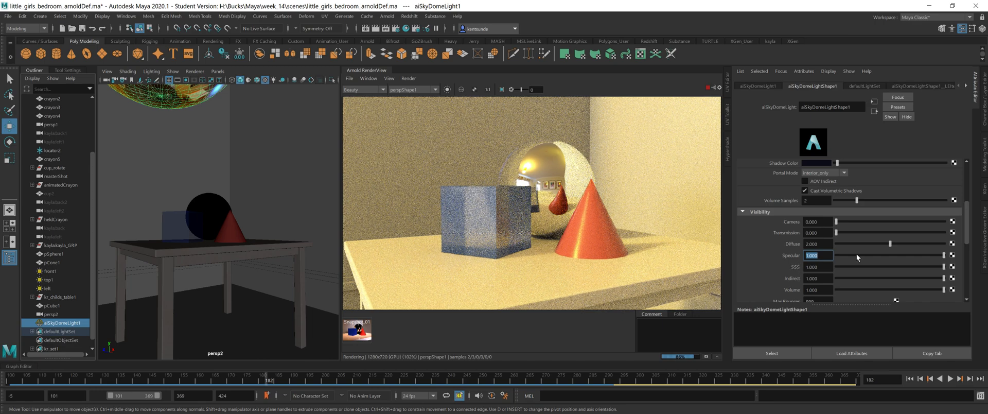
{"action": "left_click_drag", "start_coordinate": [863, 255], "coordinate": [941, 255]}
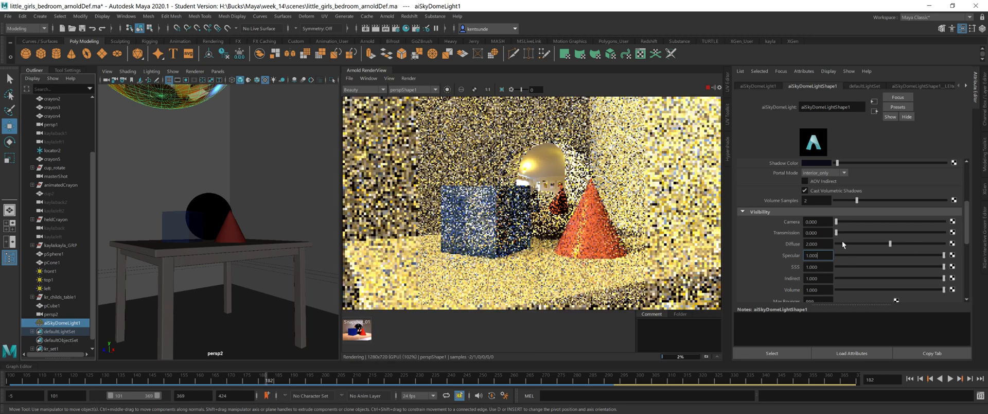
{"action": "left_click_drag", "start_coordinate": [889, 243], "coordinate": [862, 245]}
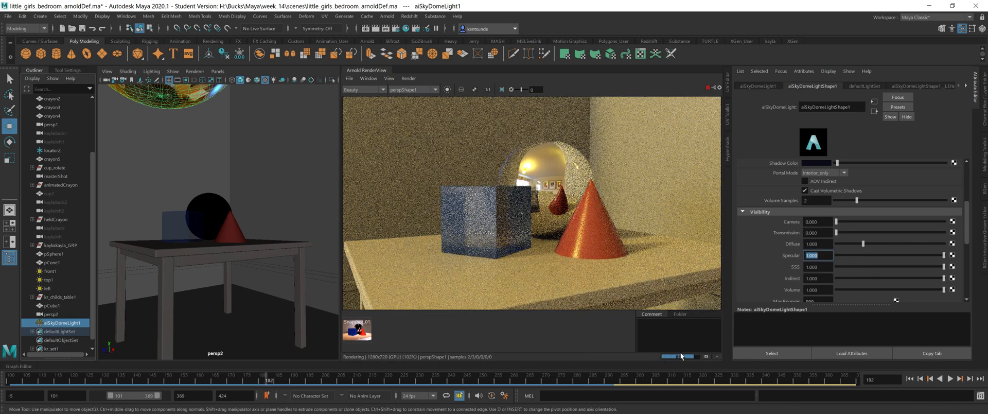
Step: Display the RGBA_denoise output in the Arnold RenderView and store a snapshot of the render
{"action": "left_click", "coordinate": [354, 88]}
{"action": "left_click", "coordinate": [355, 98]}
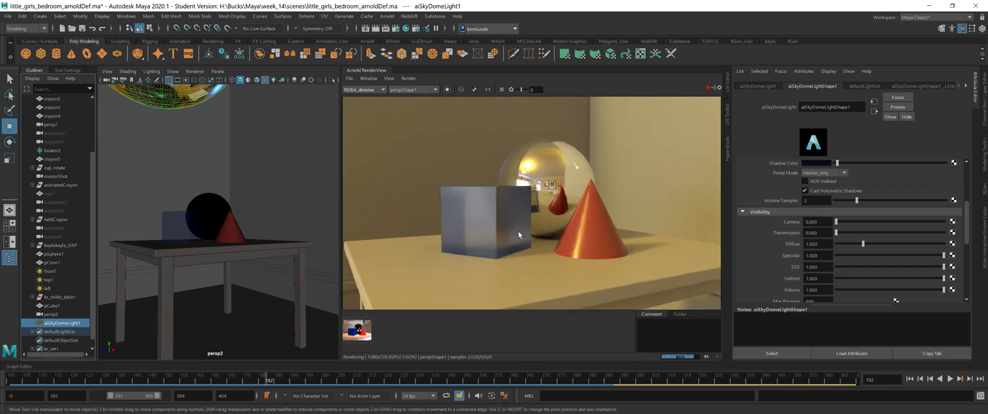
{"action": "left_click", "coordinate": [706, 356]}
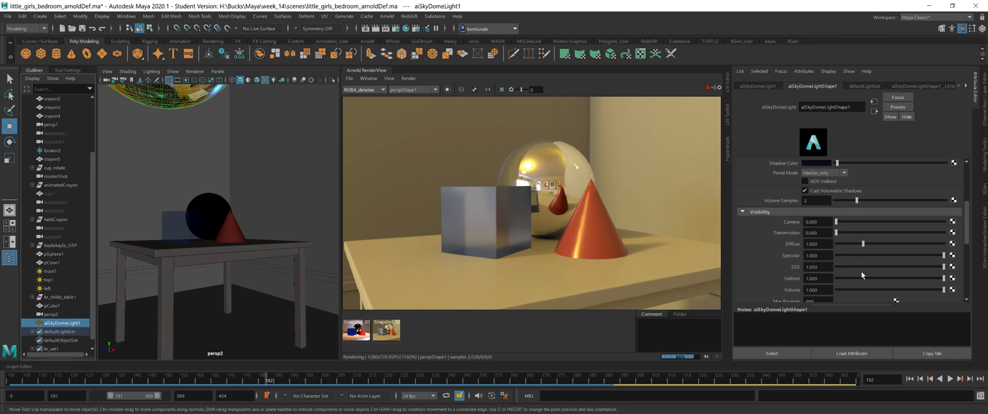
Step: Try the skydome light's indirect visibility at 0 and compare the render with the stored second snapshot
{"action": "scroll", "coordinate": [861, 271], "scroll_direction": "down", "scroll_amount": 1}
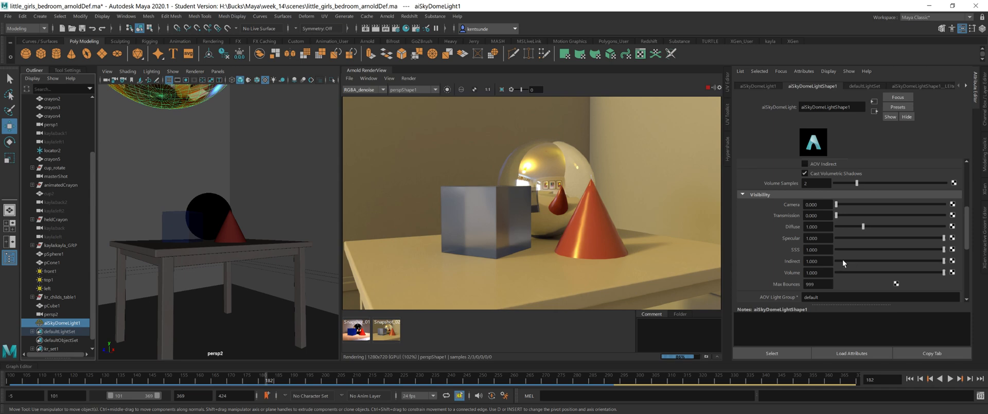
{"action": "left_click_drag", "start_coordinate": [844, 260], "coordinate": [792, 263]}
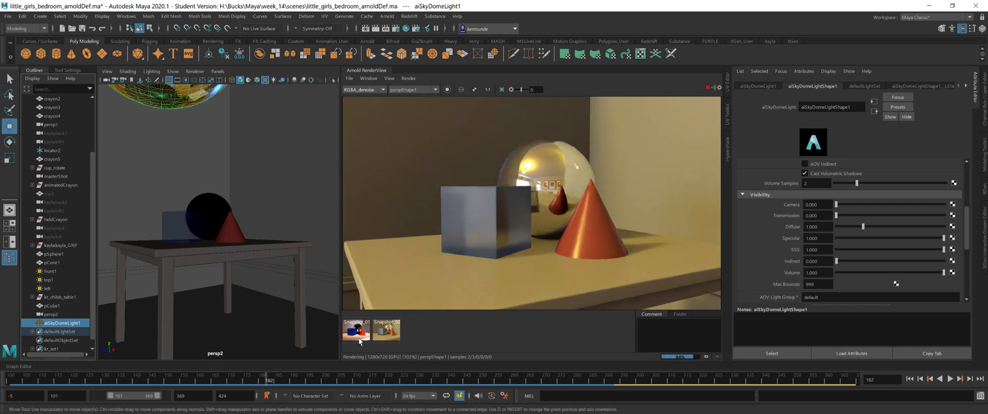
{"action": "left_click", "coordinate": [389, 332]}
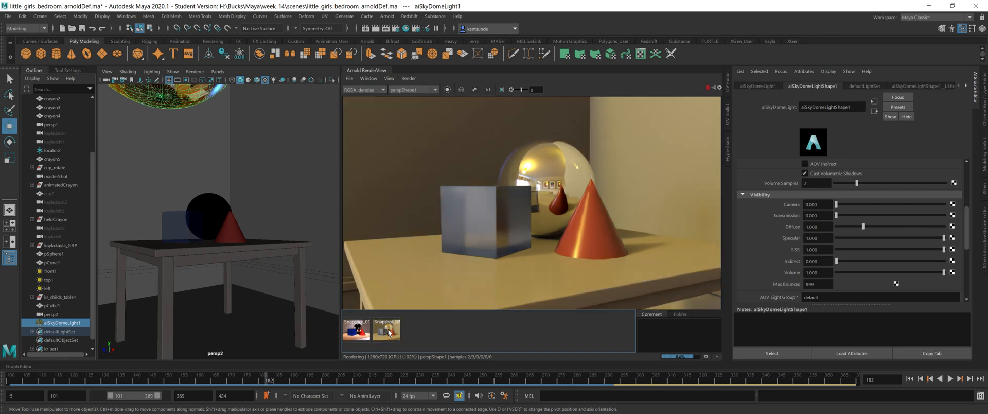
{"action": "left_click", "coordinate": [389, 332]}
{"action": "left_click", "coordinate": [389, 332]}
{"action": "left_click", "coordinate": [389, 332]}
{"action": "left_click", "coordinate": [389, 332]}
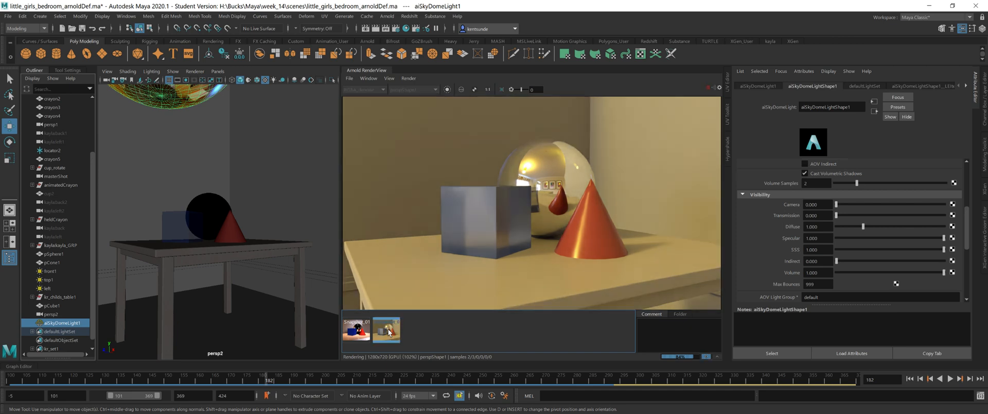
{"action": "left_click", "coordinate": [389, 332]}
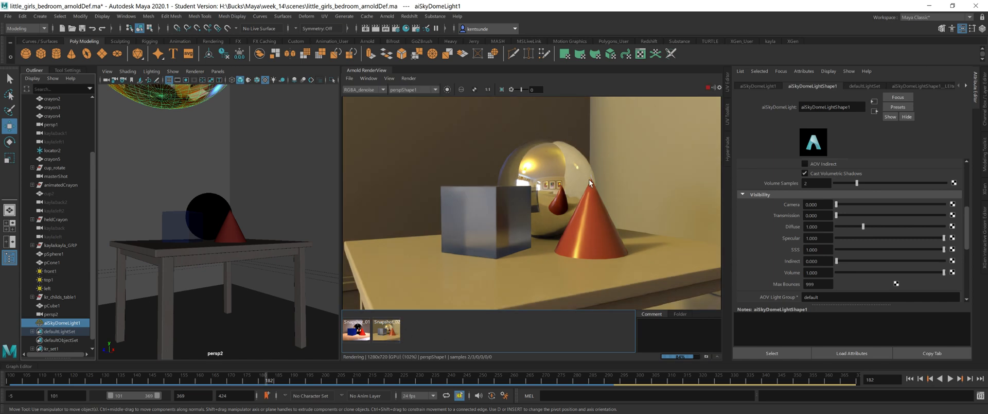
{"action": "left_click", "coordinate": [387, 332]}
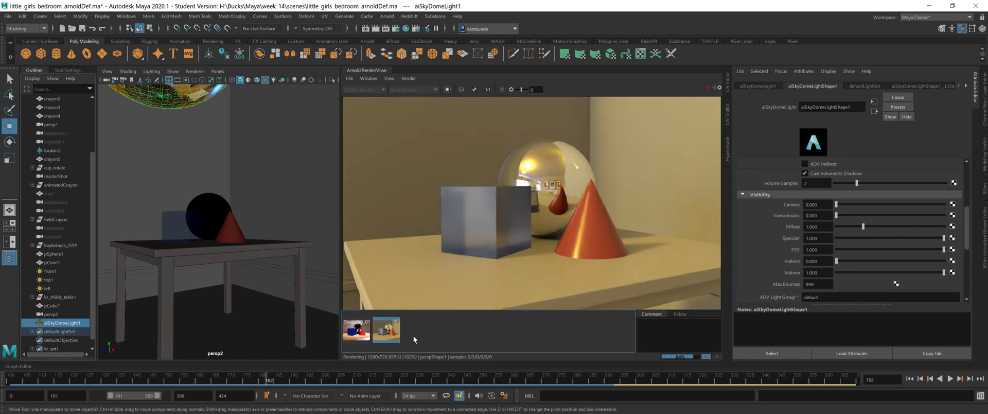
{"action": "left_click", "coordinate": [391, 329]}
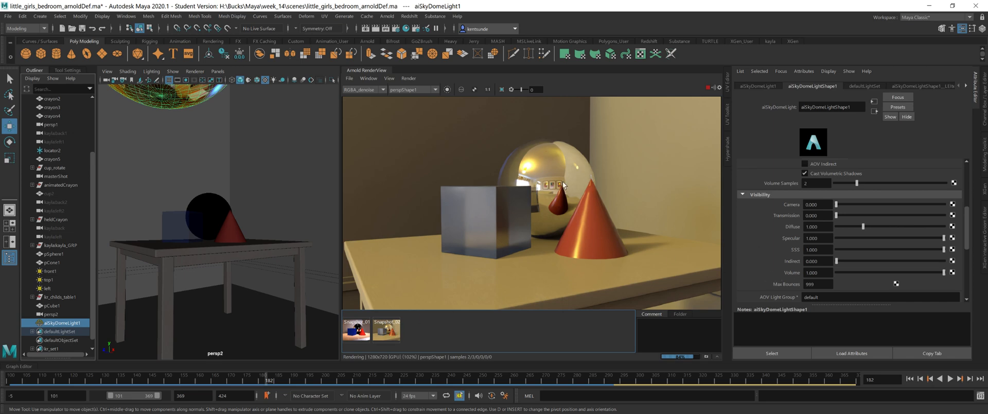
Step: Scale up the aiSkyDomeLight1 sphere so that it surrounds the whole bedroom set
{"action": "right_click_drag", "start_coordinate": [268, 214], "coordinate": [181, 222], "text": "alt"}
{"action": "left_click_drag", "start_coordinate": [181, 222], "coordinate": [183, 242], "text": "alt"}
{"action": "key", "text": "r"}
{"action": "left_click_drag", "start_coordinate": [207, 183], "coordinate": [335, 183]}
{"action": "right_click_drag", "start_coordinate": [286, 230], "coordinate": [254, 246], "text": "alt"}
{"action": "left_click_drag", "start_coordinate": [222, 265], "coordinate": [256, 246], "text": "alt"}
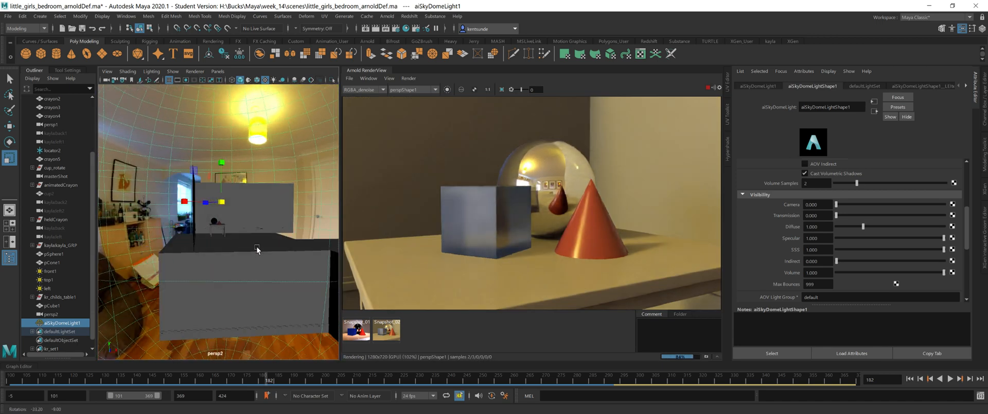
Step: Examine how the room walls and the table with the test objects sit inside the enlarged skydome
{"action": "left_click_drag", "start_coordinate": [320, 126], "coordinate": [233, 201], "text": "alt"}
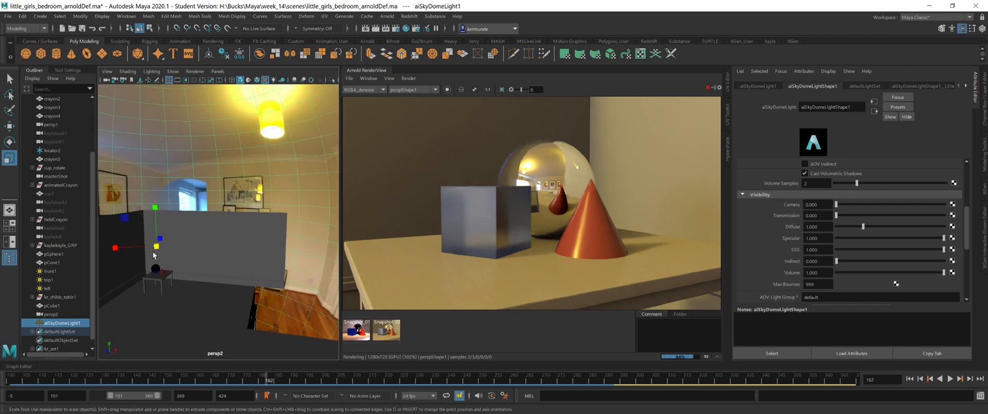
{"action": "left_click_drag", "start_coordinate": [151, 270], "coordinate": [174, 271], "text": "alt"}
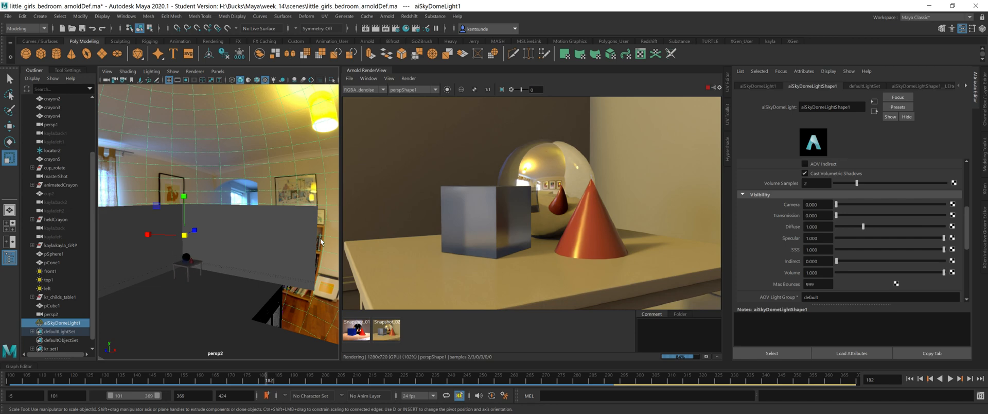
{"action": "right_click_drag", "start_coordinate": [188, 247], "coordinate": [306, 280], "text": "alt"}
{"action": "middle_click_drag", "start_coordinate": [180, 297], "coordinate": [360, 103], "text": "alt"}
{"action": "left_click_drag", "start_coordinate": [189, 290], "coordinate": [216, 297], "text": "alt"}
{"action": "right_click_drag", "start_coordinate": [216, 298], "coordinate": [181, 289], "text": "alt"}
{"action": "middle_click_drag", "start_coordinate": [181, 289], "coordinate": [174, 231], "text": "alt"}
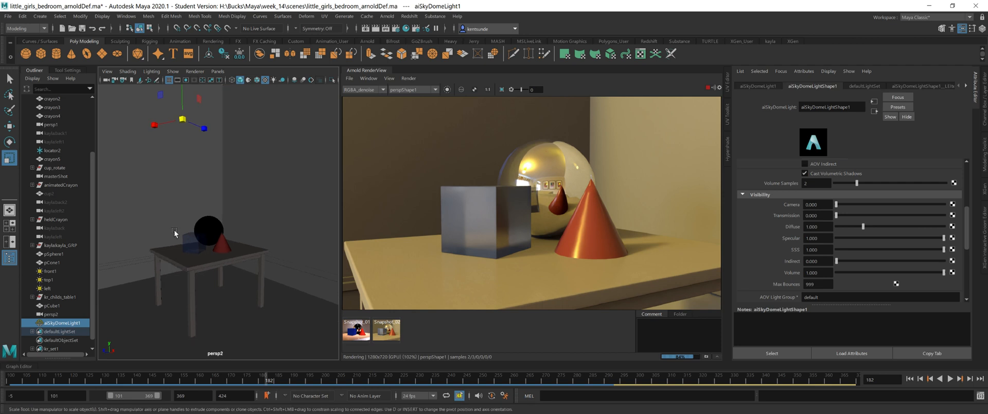
{"action": "left_click_drag", "start_coordinate": [182, 242], "coordinate": [187, 245], "text": "alt"}
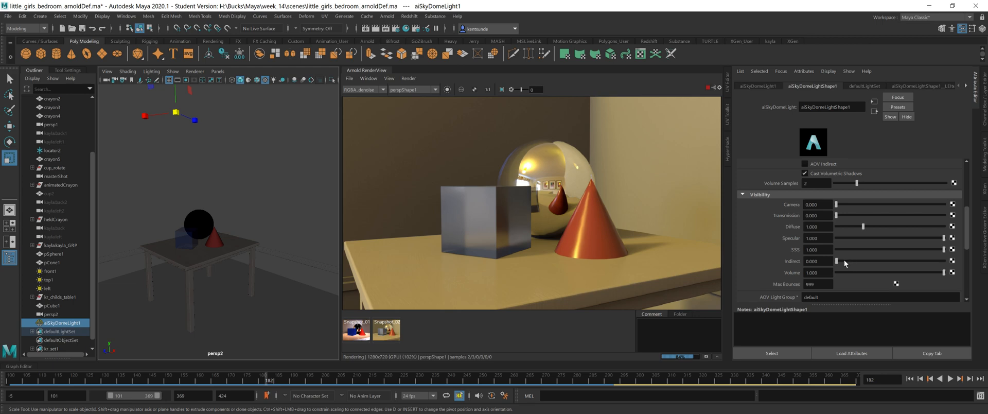
Step: Restore the skydome light's indirect visibility to 1, then test max bounces at 0 and return it to 999
{"action": "left_click_drag", "start_coordinate": [857, 260], "coordinate": [944, 260]}
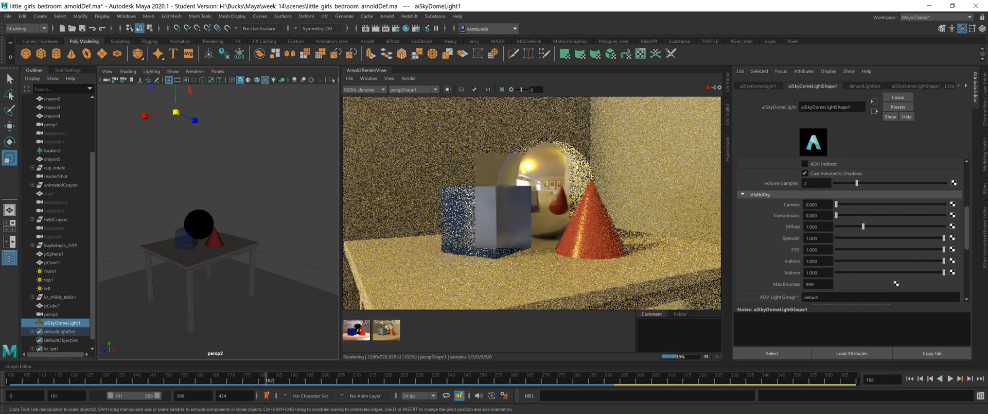
{"action": "left_click_drag", "start_coordinate": [820, 284], "coordinate": [705, 281]}
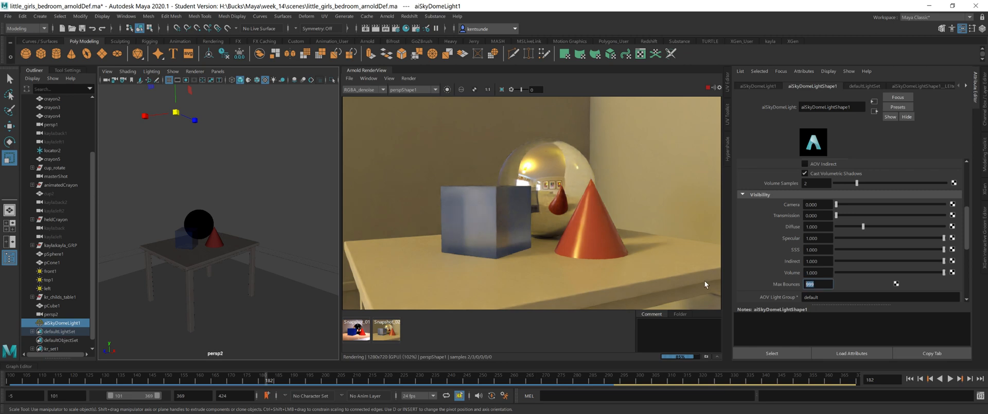
{"action": "type", "text": "0"}
{"action": "key", "text": "Return"}
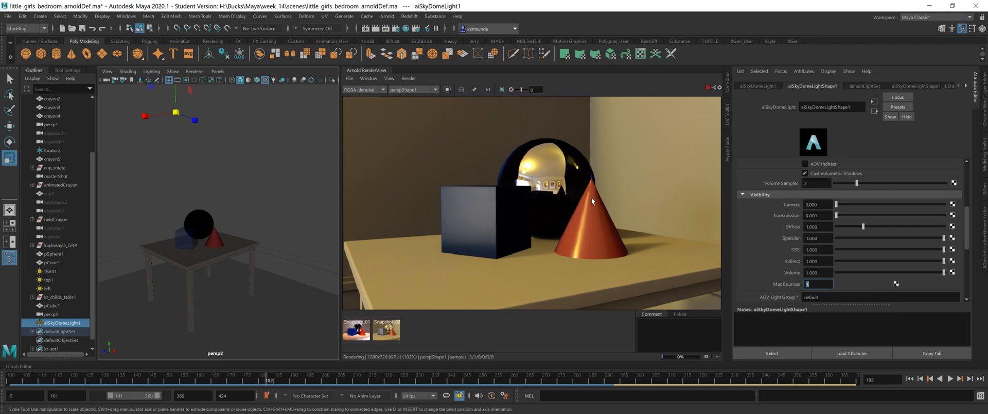
{"action": "key", "text": "Return"}
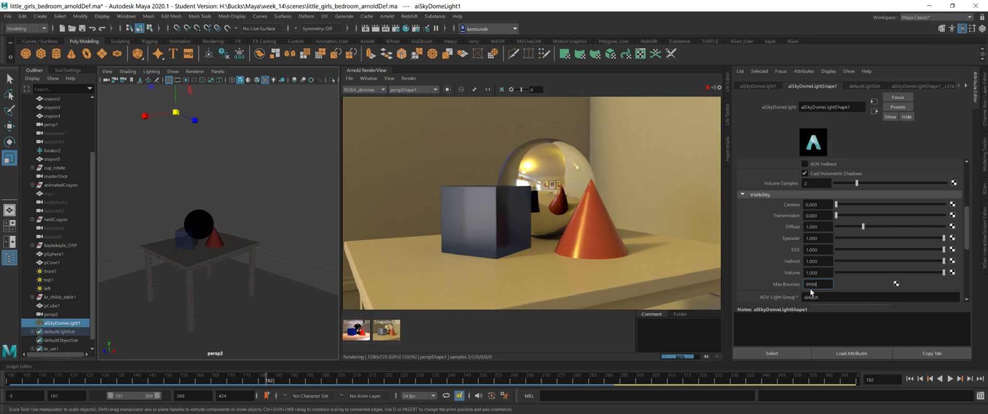
{"action": "key", "text": "Return"}
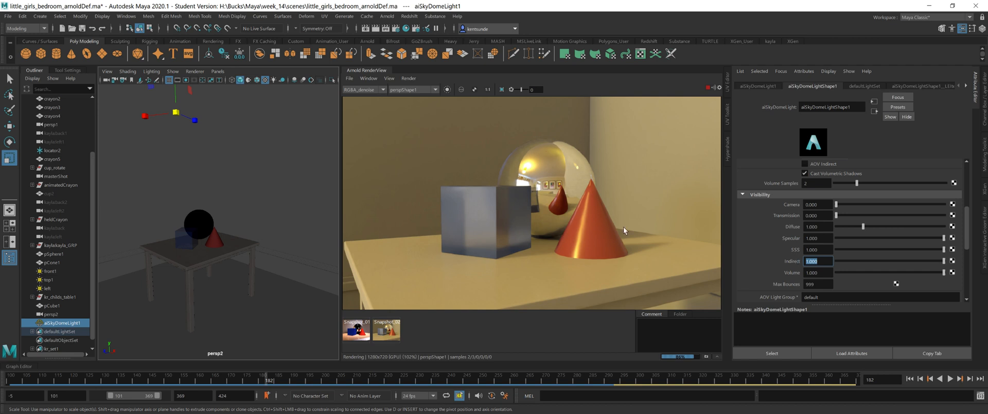
Step: Review the skydome light's attributes, from its light filters and visibility settings up to its color, intensity and exposure
{"action": "scroll", "coordinate": [793, 252], "scroll_direction": "down", "scroll_amount": 1}
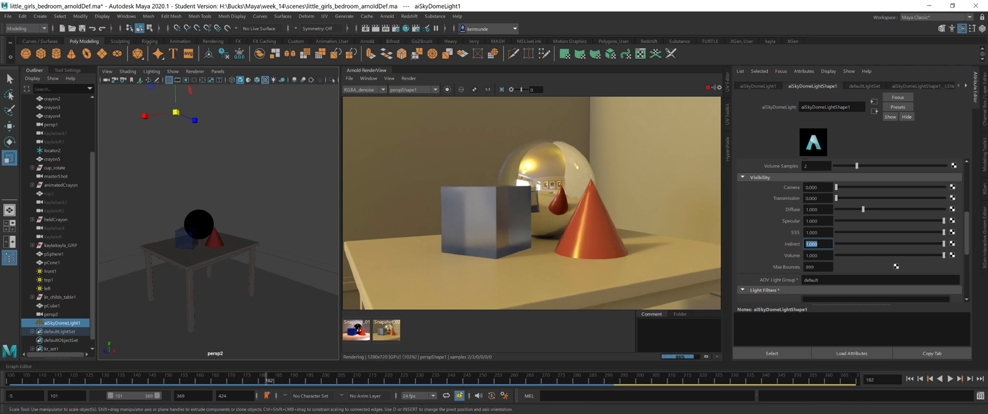
{"action": "scroll", "coordinate": [780, 267], "scroll_direction": "down", "scroll_amount": 2}
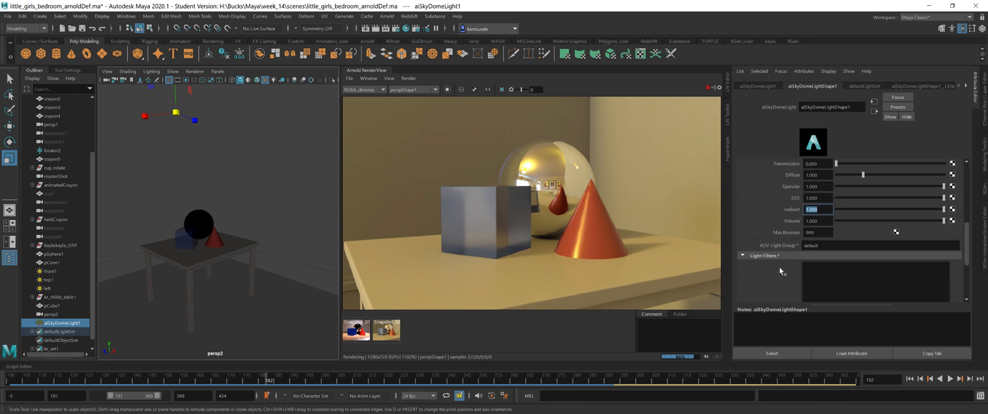
{"action": "scroll", "coordinate": [779, 267], "scroll_direction": "up", "scroll_amount": 2}
{"action": "scroll", "coordinate": [779, 267], "scroll_direction": "up", "scroll_amount": 6}
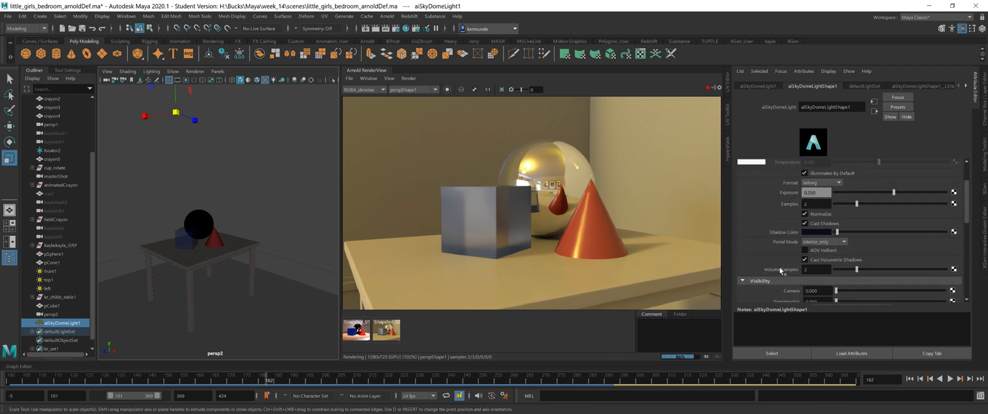
{"action": "scroll", "coordinate": [777, 271], "scroll_direction": "down", "scroll_amount": 6}
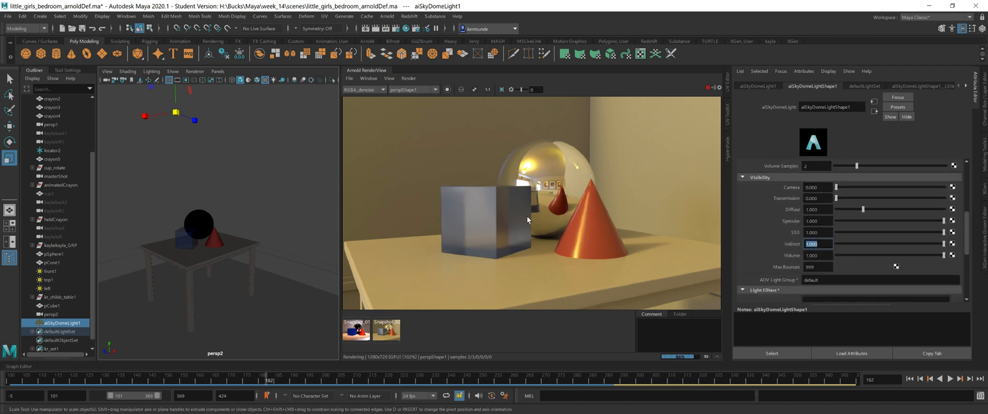
{"action": "scroll", "coordinate": [792, 251], "scroll_direction": "up", "scroll_amount": 3}
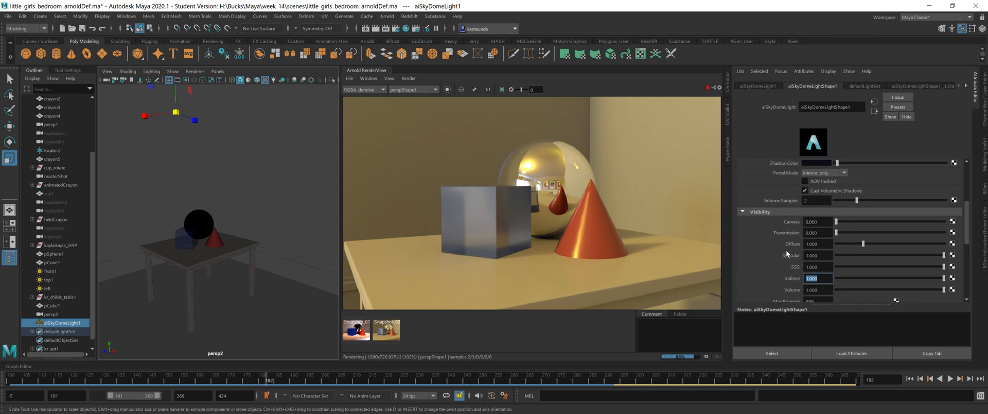
{"action": "scroll", "coordinate": [782, 252], "scroll_direction": "up", "scroll_amount": 3}
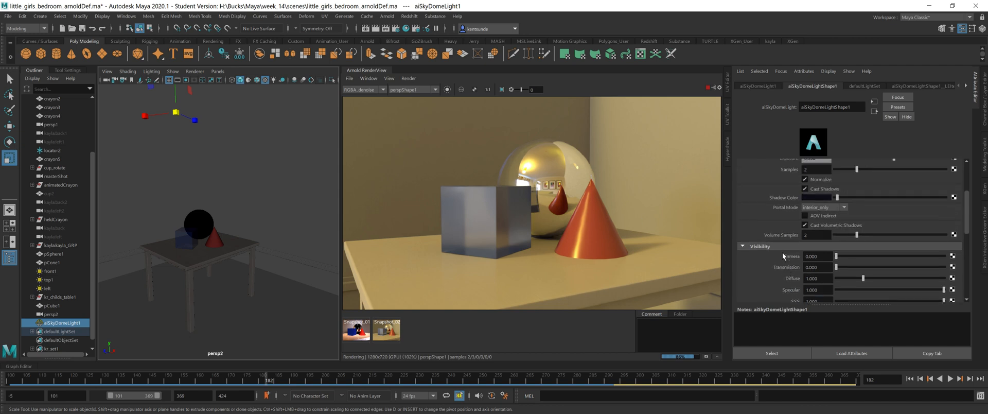
{"action": "scroll", "coordinate": [782, 252], "scroll_direction": "up", "scroll_amount": 3}
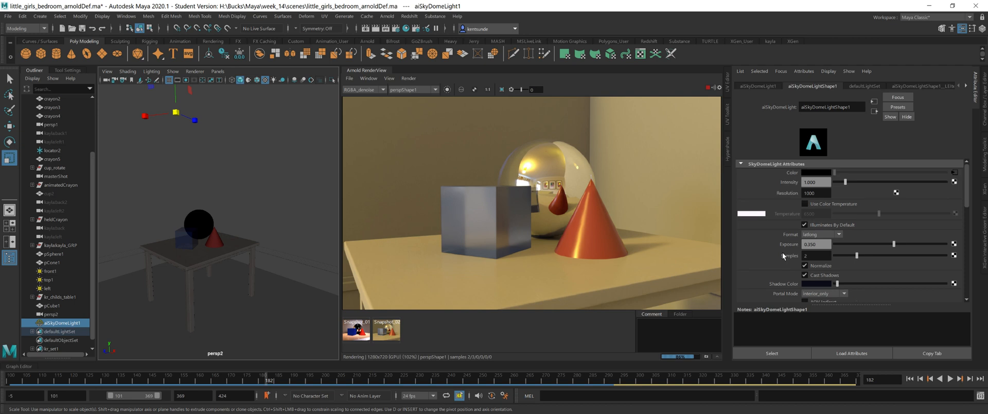